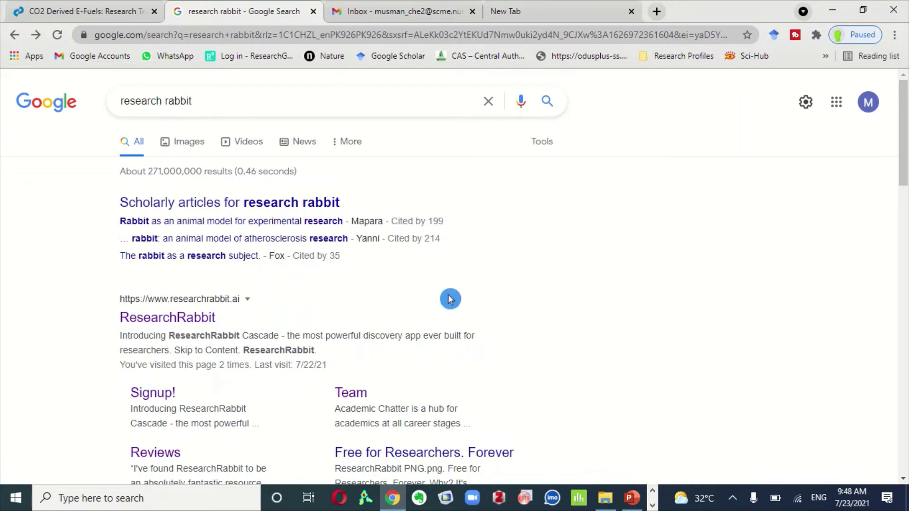
# Scroll down the Google results for research rabbit and open the researchrabbit.ai result.
pyautogui.scroll(-1, 539, 284)
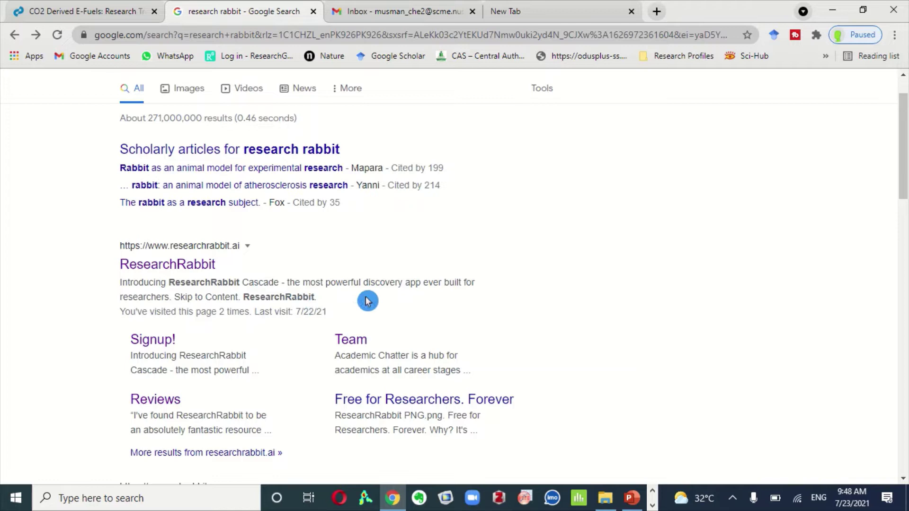
pyautogui.scroll(-1, 438, 319)
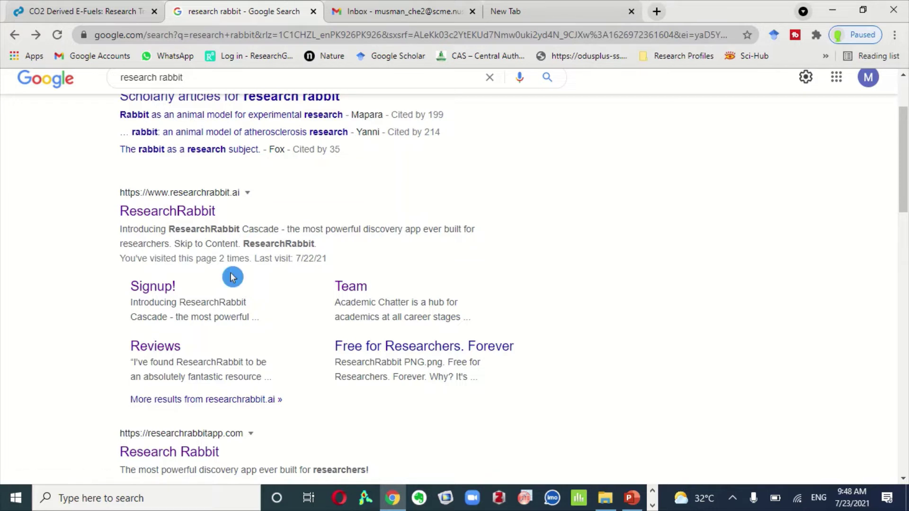
pyautogui.scroll(-2, 232, 277)
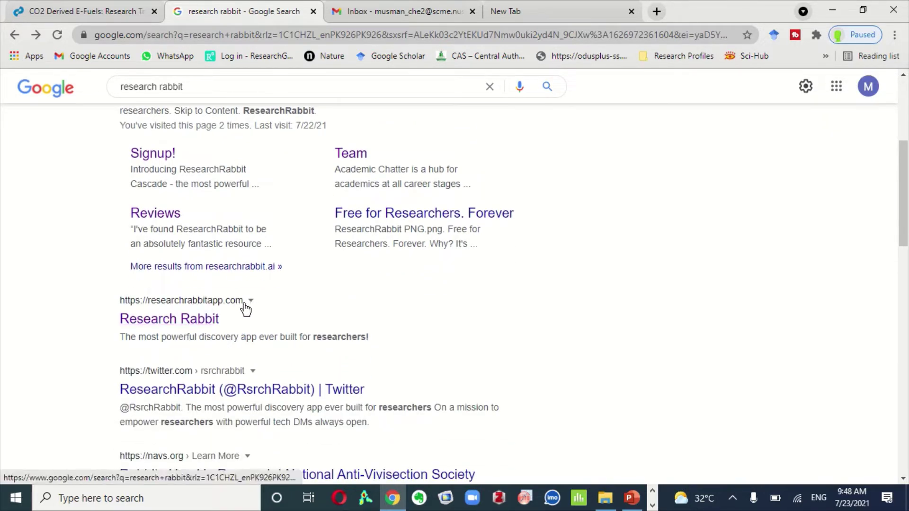
pyautogui.click(311, 334)
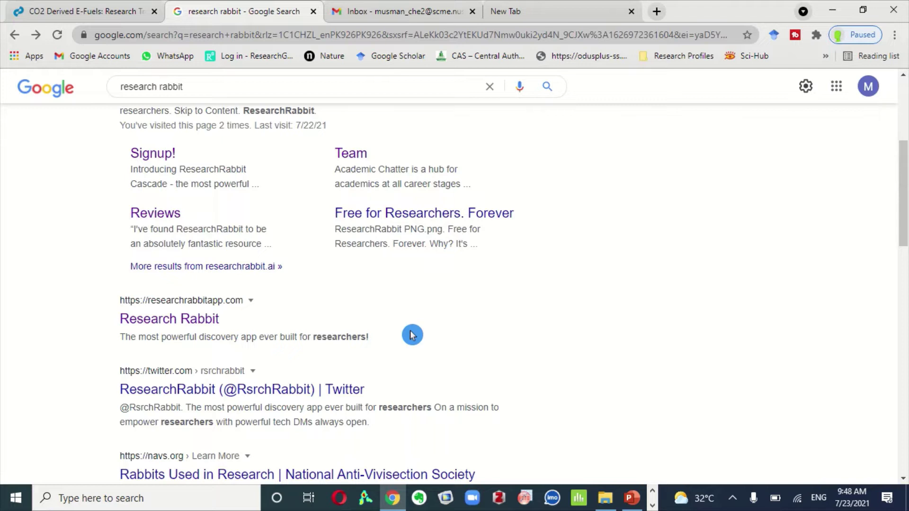
pyautogui.scroll(5, 412, 335)
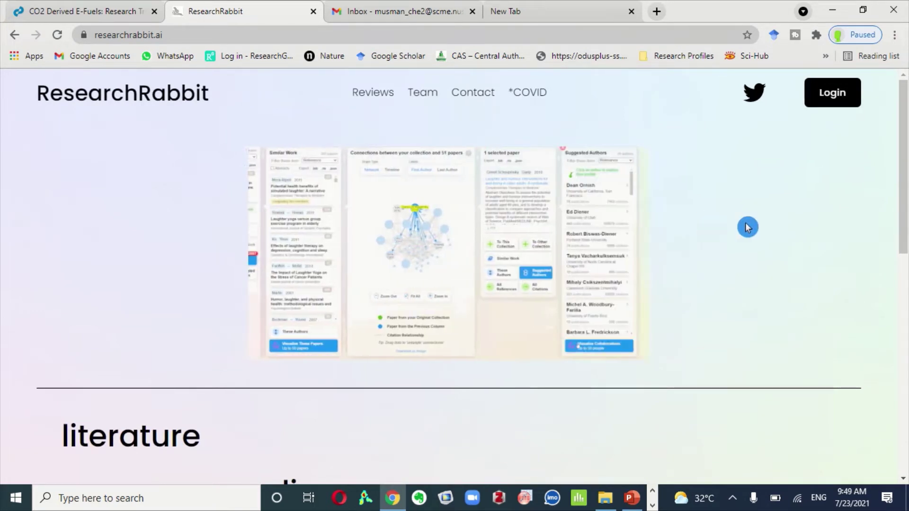
# Scroll the ResearchRabbit homepage and choose 'Get Early Access!' to reach researchrabbitapp.com.
pyautogui.moveTo(905, 170); pyautogui.dragTo(905, 360)
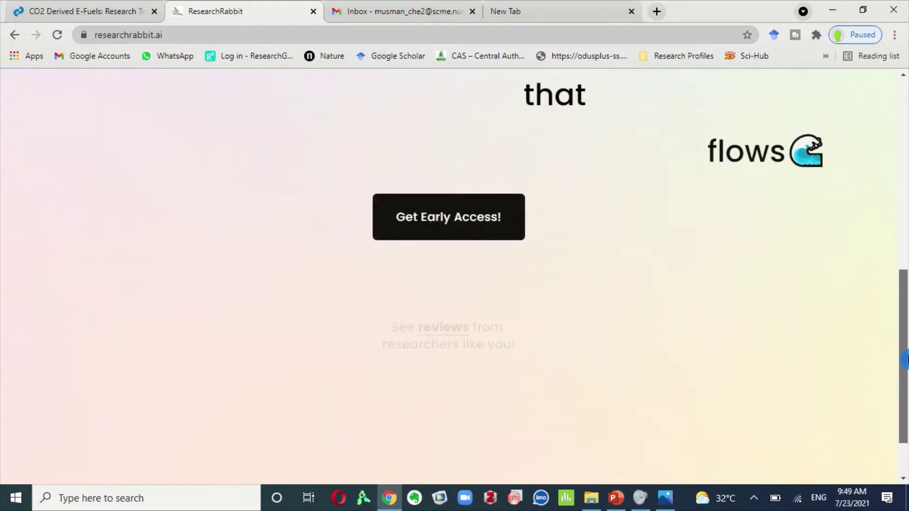
pyautogui.click(478, 221)
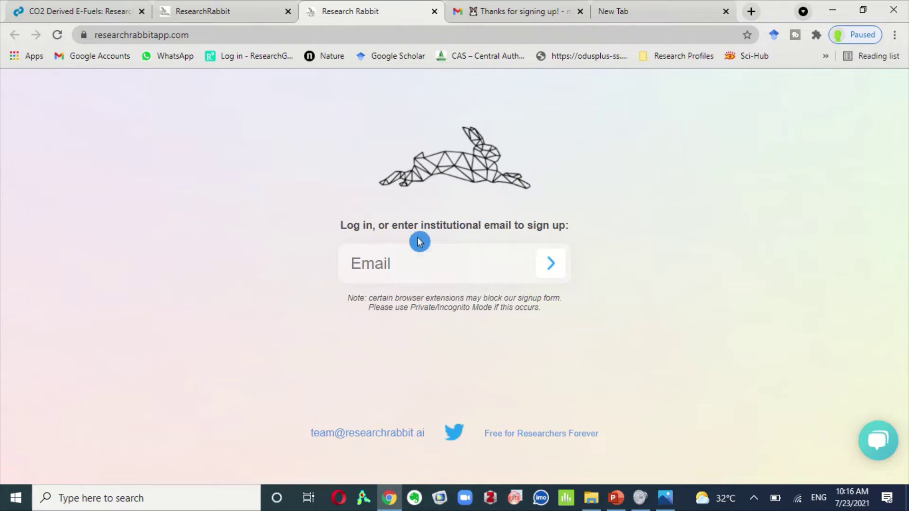
# Fill in a saved e-mail address and submit it to begin signing up.
pyautogui.click(385, 262)
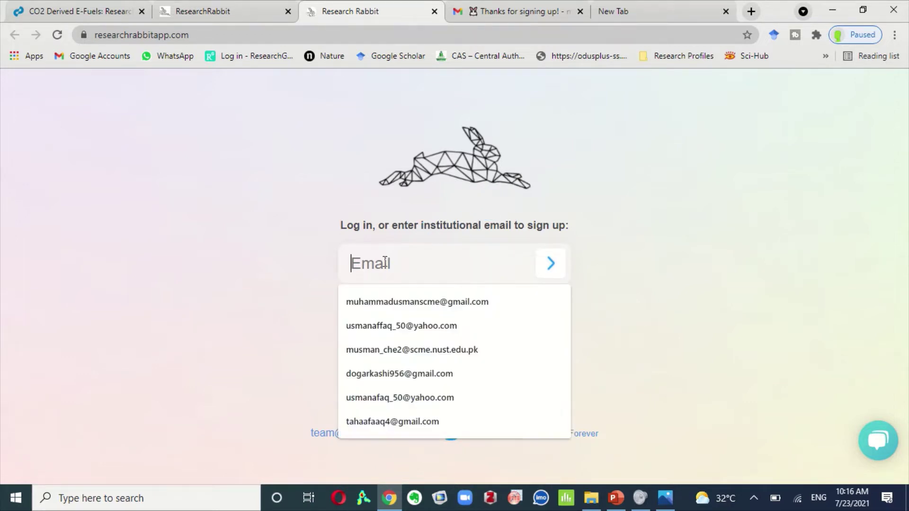
pyautogui.click(404, 298)
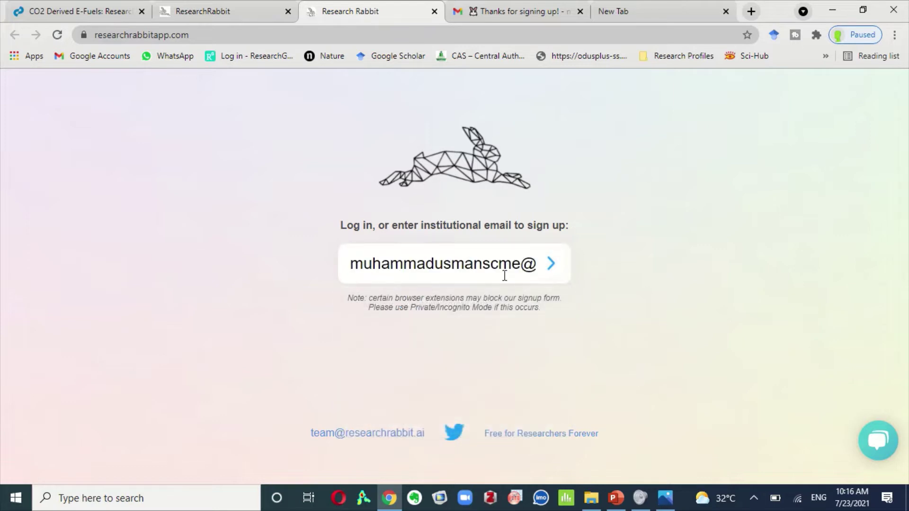
pyautogui.click(551, 263)
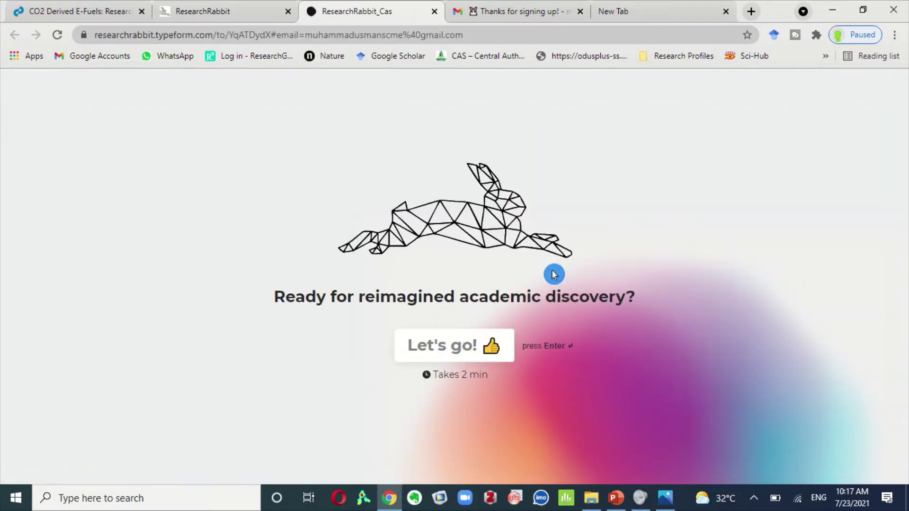
# Answer the Typeform sign-up survey with 'df' as both first and last name.
pyautogui.press('Return')
pyautogui.write('df')
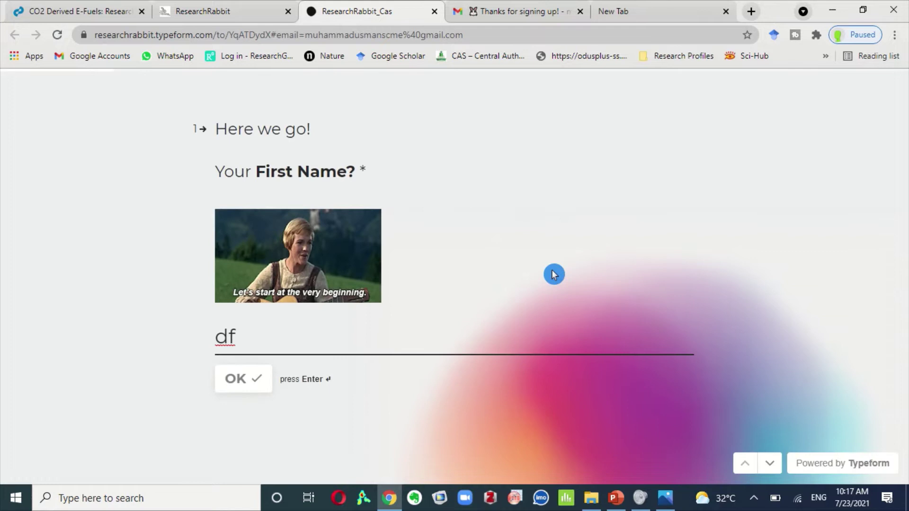
pyautogui.press('Return')
pyautogui.write('df')
pyautogui.press('Return')
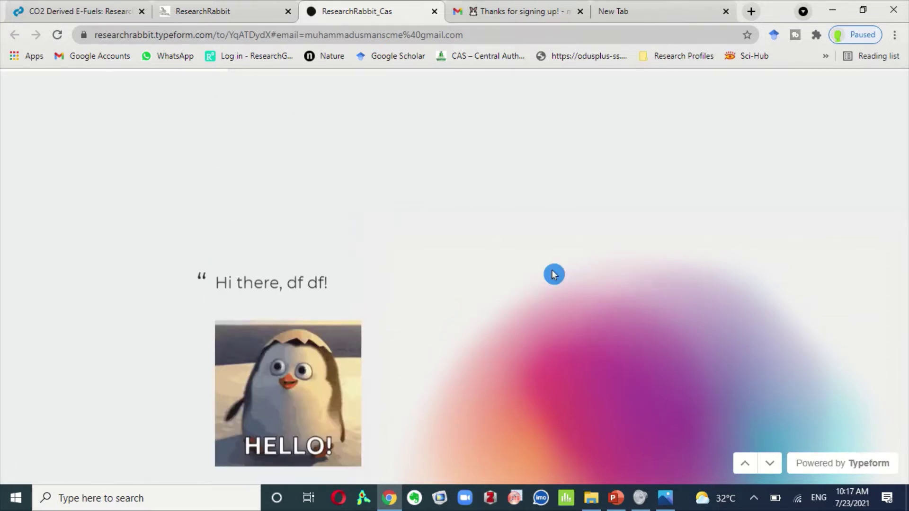
pyautogui.press('Return')
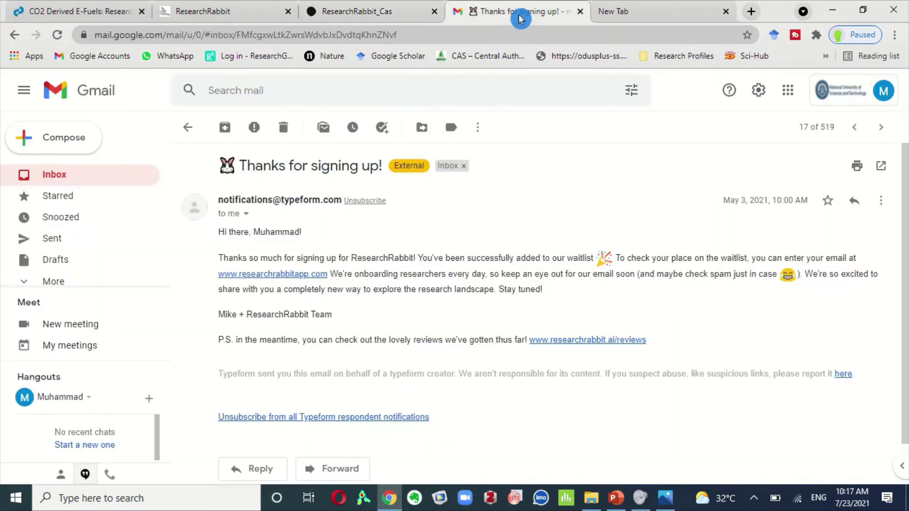
# Open Gmail's 'We're ready for you!' email containing the ResearchRabbit sign-in credentials.
pyautogui.click(520, 14)
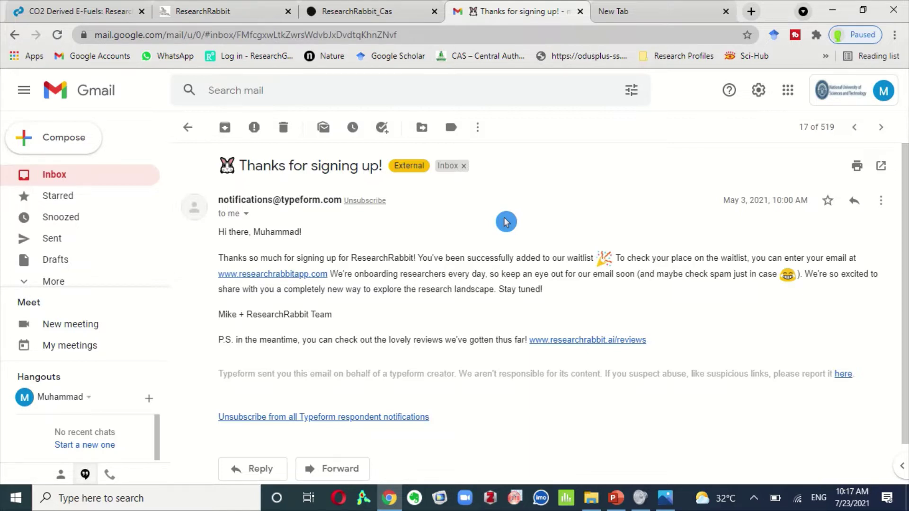
pyautogui.click(397, 7)
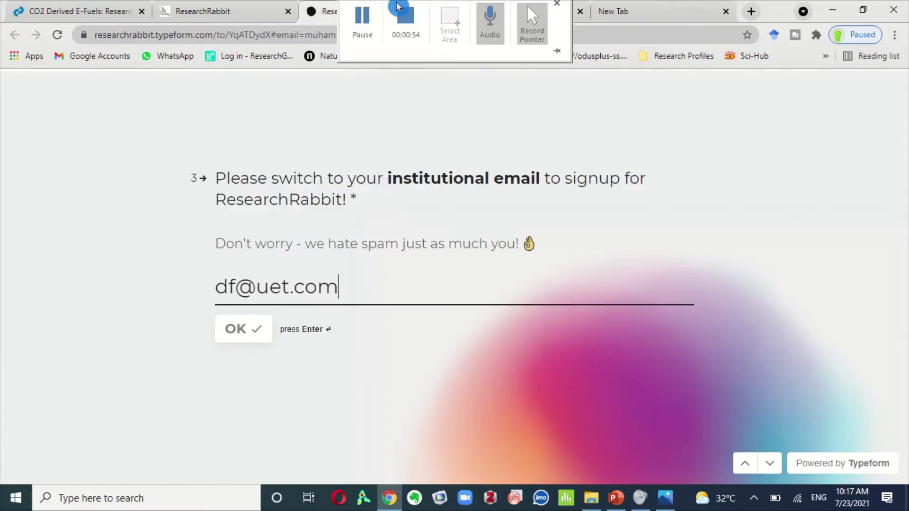
pyautogui.click(712, 212)
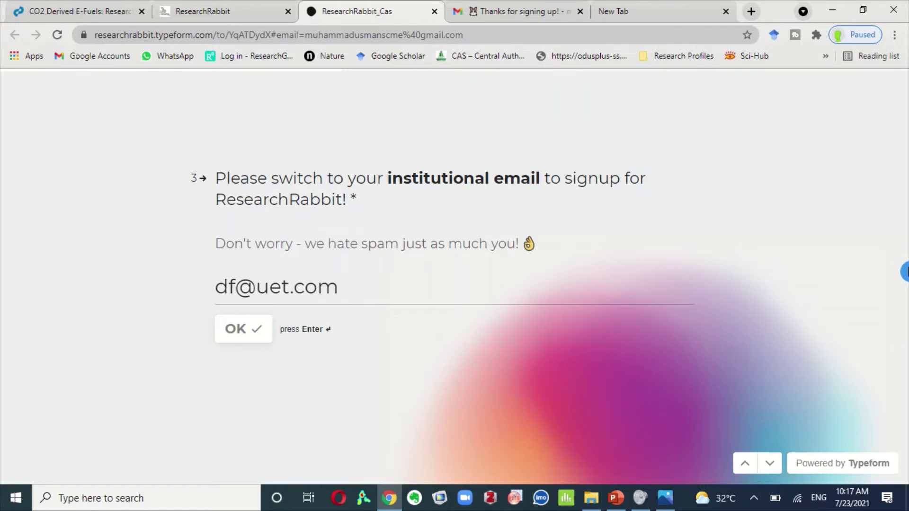
pyautogui.scroll(-2, 454, 275)
pyautogui.scroll(-2, 454, 274)
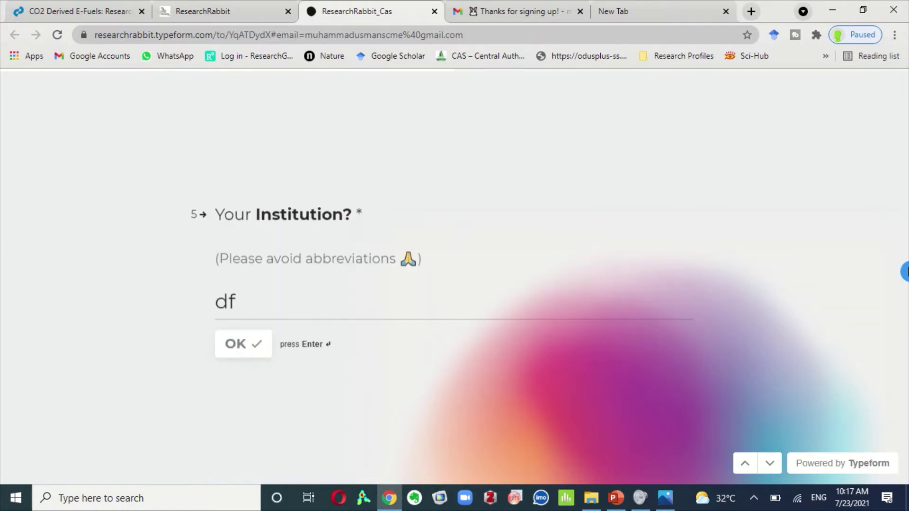
pyautogui.scroll(-2, 454, 274)
pyautogui.scroll(-2, 455, 275)
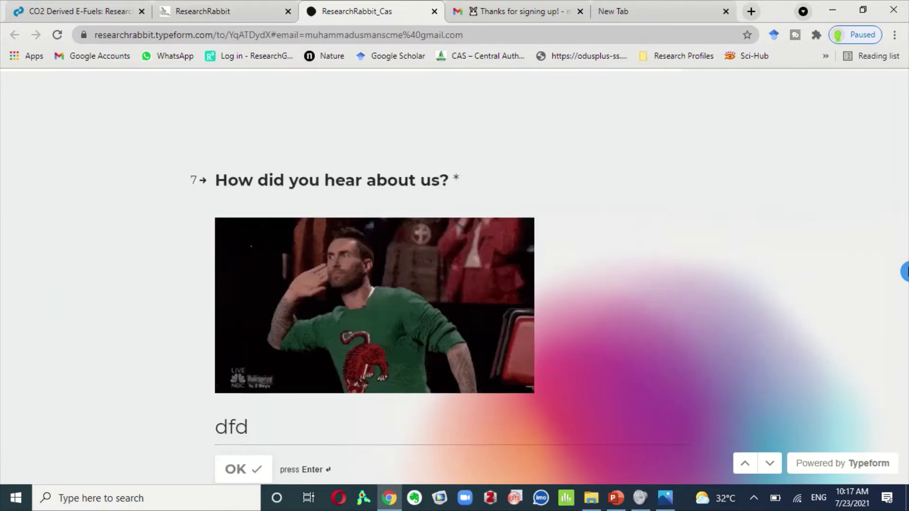
pyautogui.scroll(-2, 905, 272)
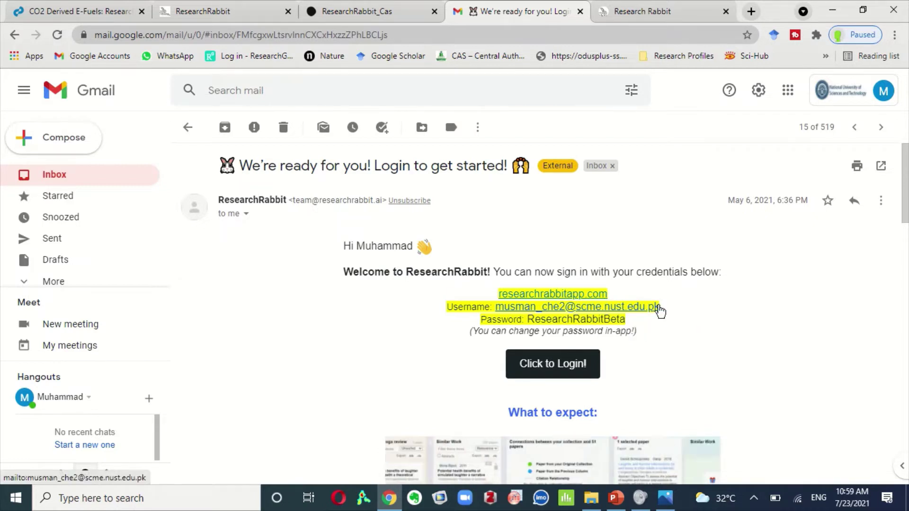
# Check the username and password in the welcome email, then return to the ResearchRabbit app.
pyautogui.click(649, 333)
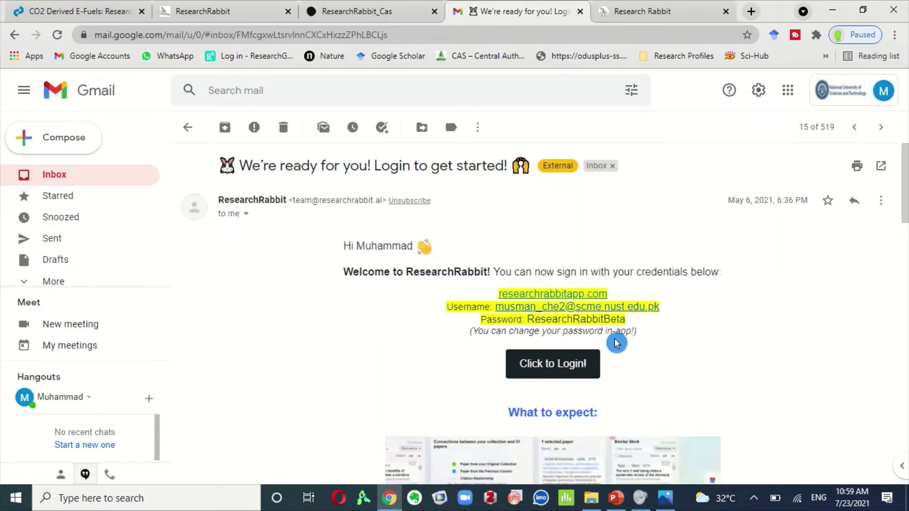
pyautogui.click(657, 10)
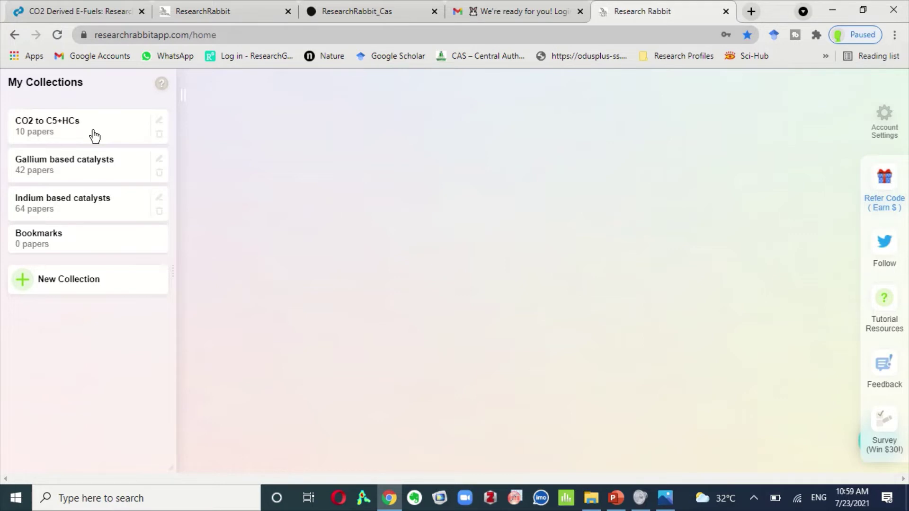
# Open the CO2 to C5+HCs collection's 10 papers and its Add Papers to My Collection panel.
pyautogui.click(68, 278)
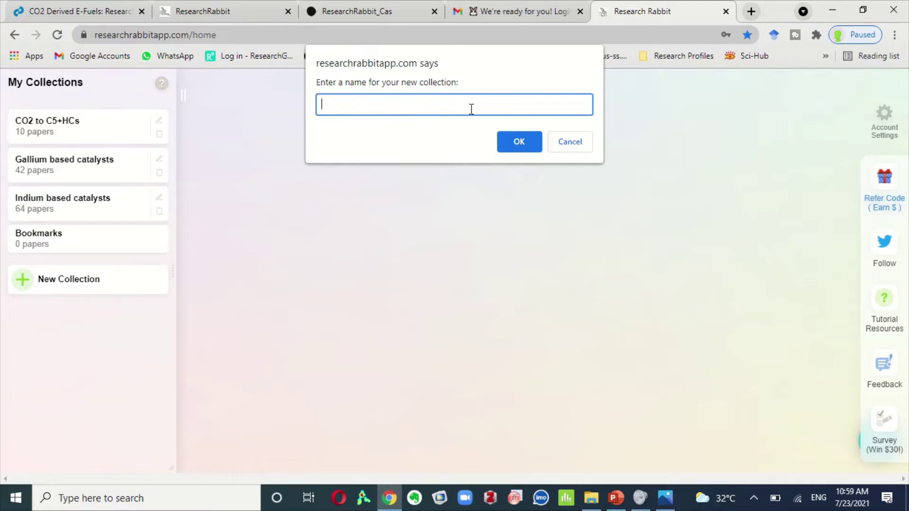
pyautogui.click(581, 150)
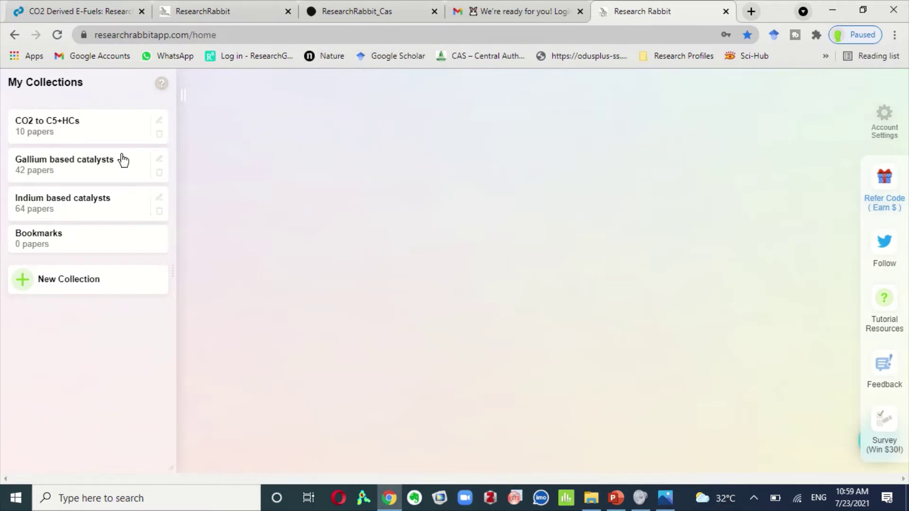
pyautogui.click(87, 132)
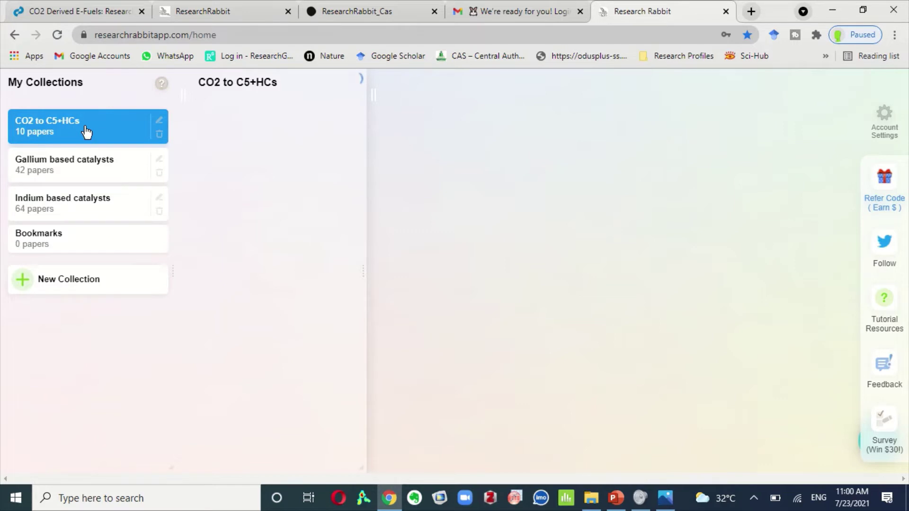
pyautogui.click(223, 138)
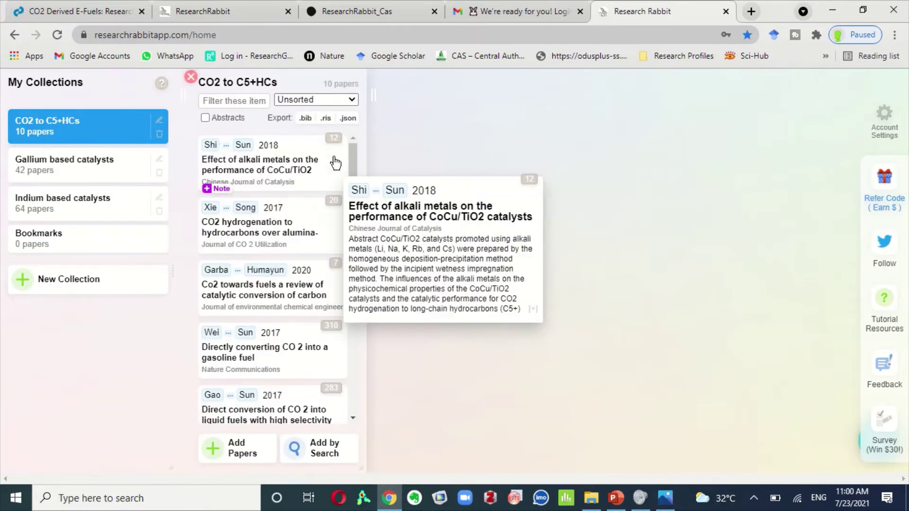
pyautogui.click(350, 161)
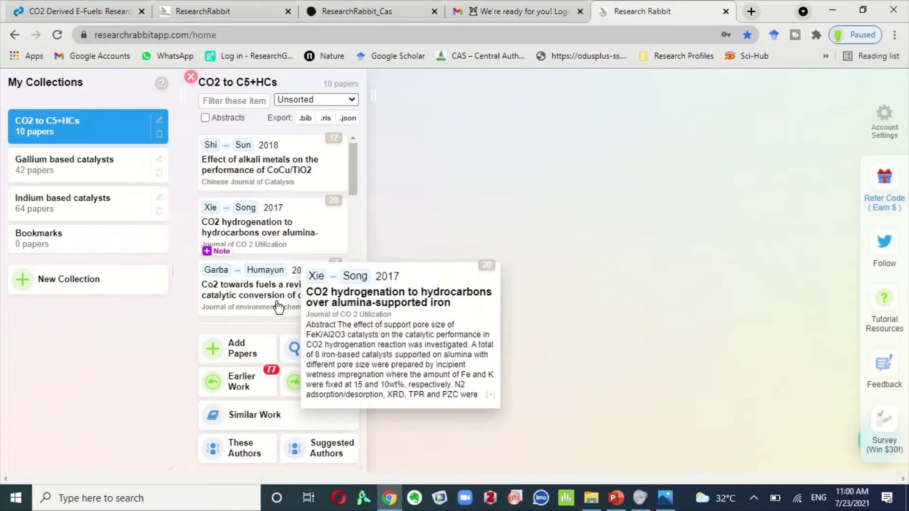
pyautogui.click(256, 349)
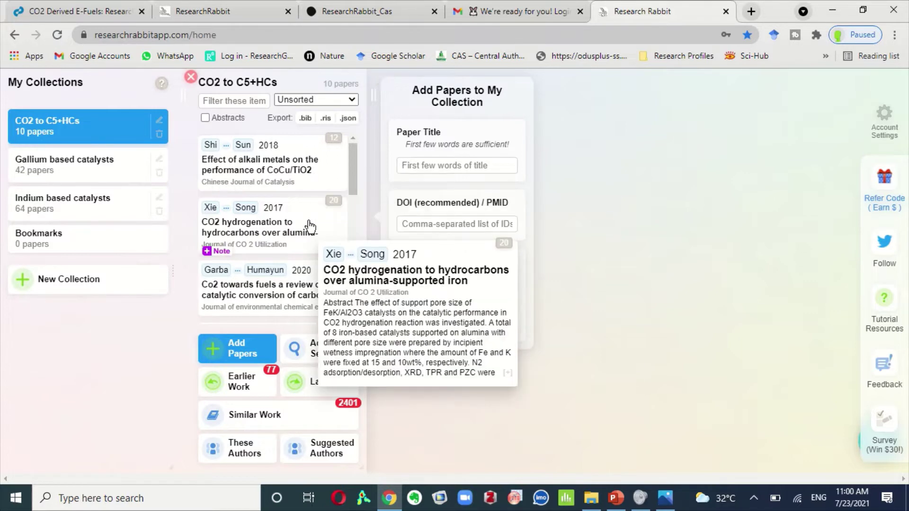
# Close the Add Papers to My Collection panel using its red X.
pyautogui.moveTo(308, 180)
pyautogui.moveTo(331, 225)
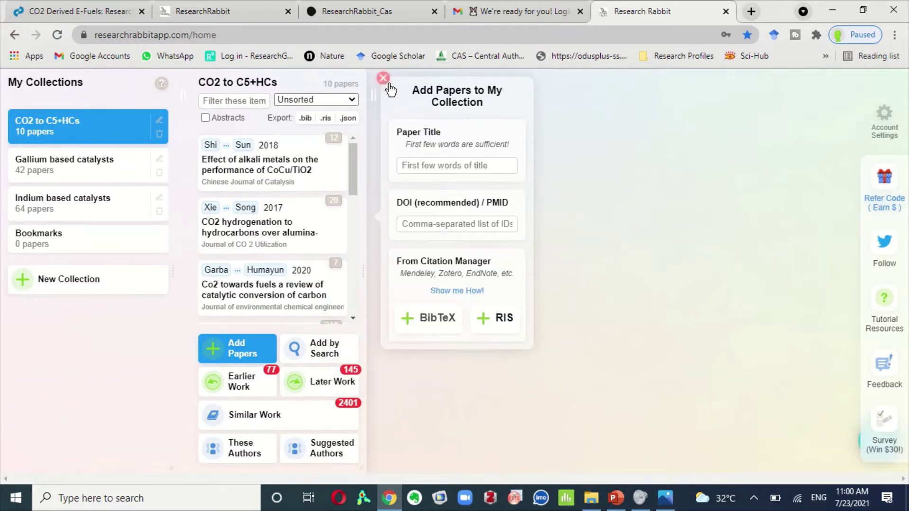
pyautogui.click(383, 80)
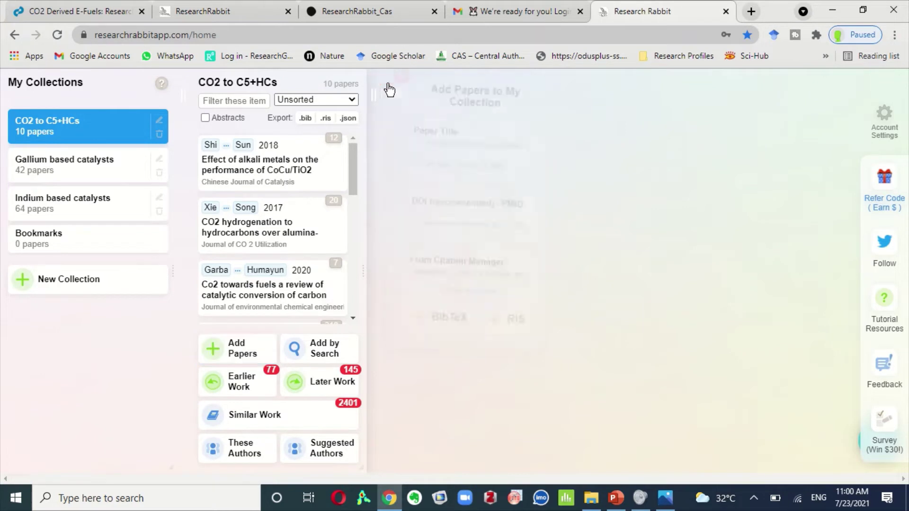
pyautogui.click(355, 157)
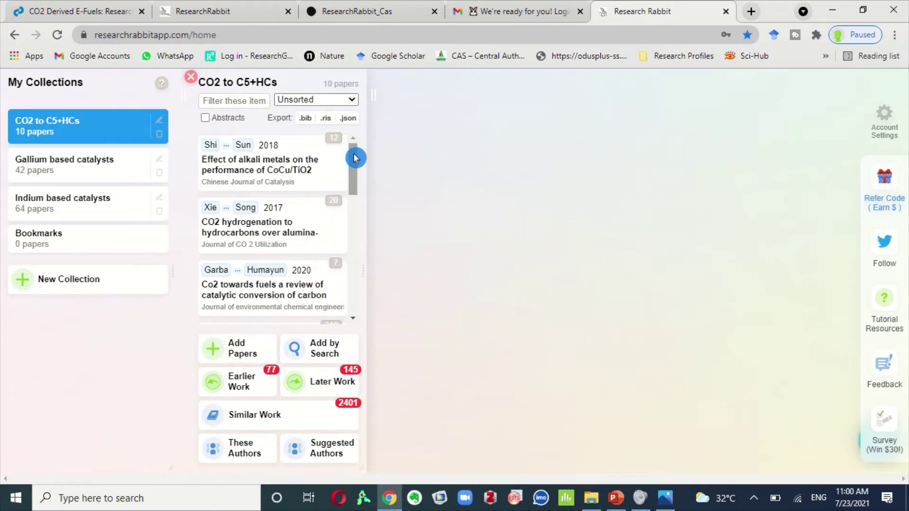
pyautogui.moveTo(355, 158)
pyautogui.mouseDown()
pyautogui.moveTo(353, 166)
pyautogui.moveTo(353, 144)
pyautogui.mouseUp()
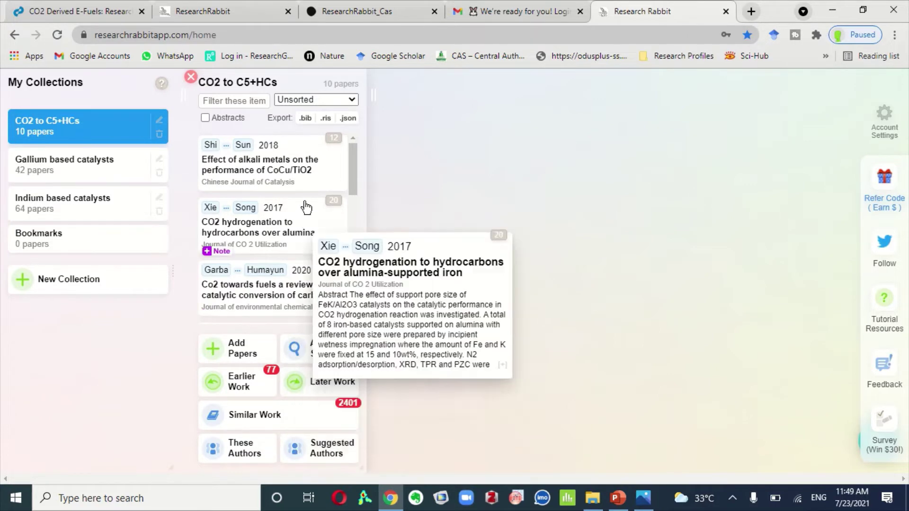
pyautogui.moveTo(301, 183)
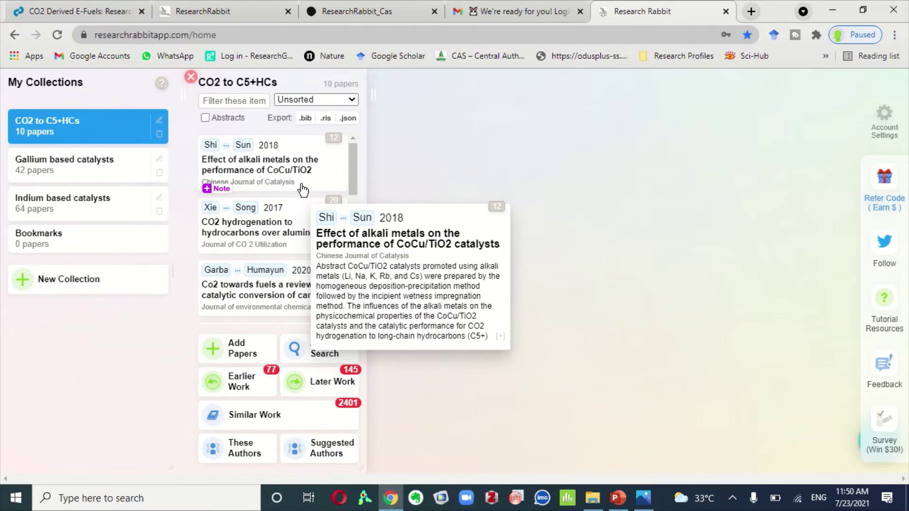
pyautogui.click(353, 166)
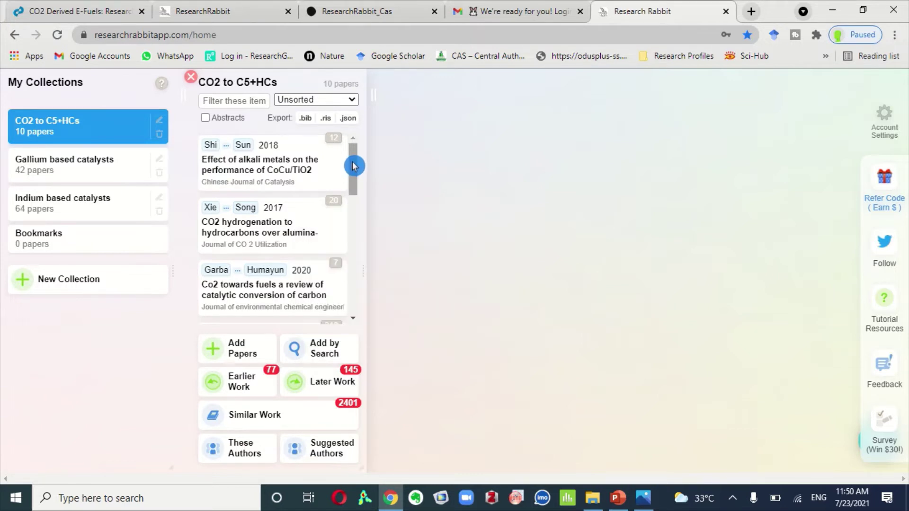
pyautogui.moveTo(352, 165)
pyautogui.mouseDown()
pyautogui.moveTo(365, 213)
pyautogui.moveTo(360, 155)
pyautogui.mouseUp()
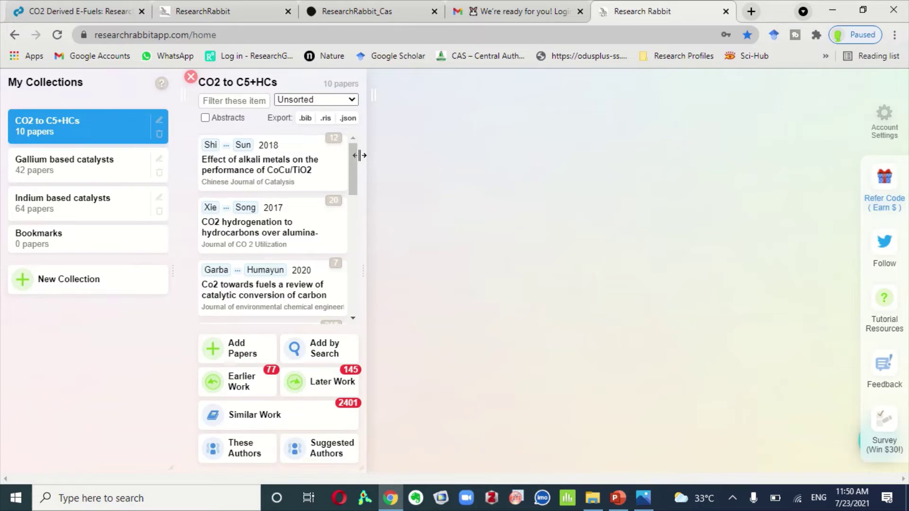
pyautogui.click(300, 167)
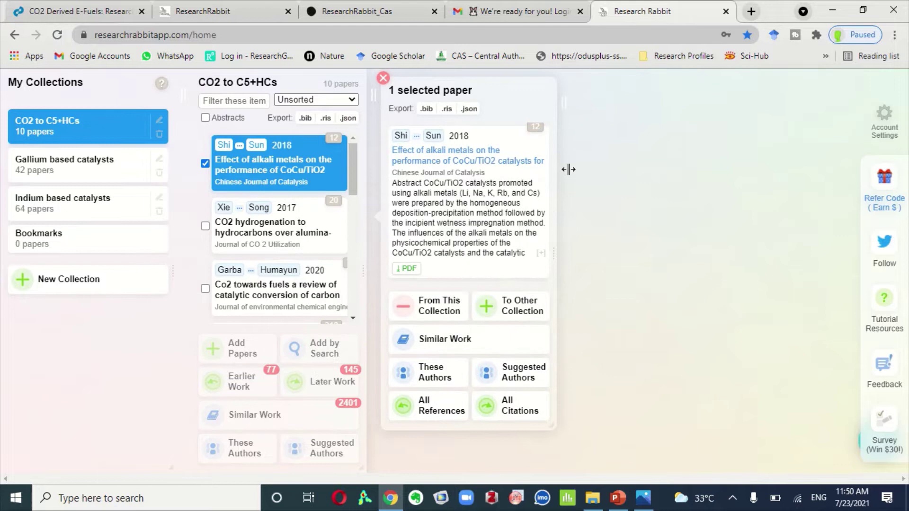
pyautogui.moveTo(477, 258)
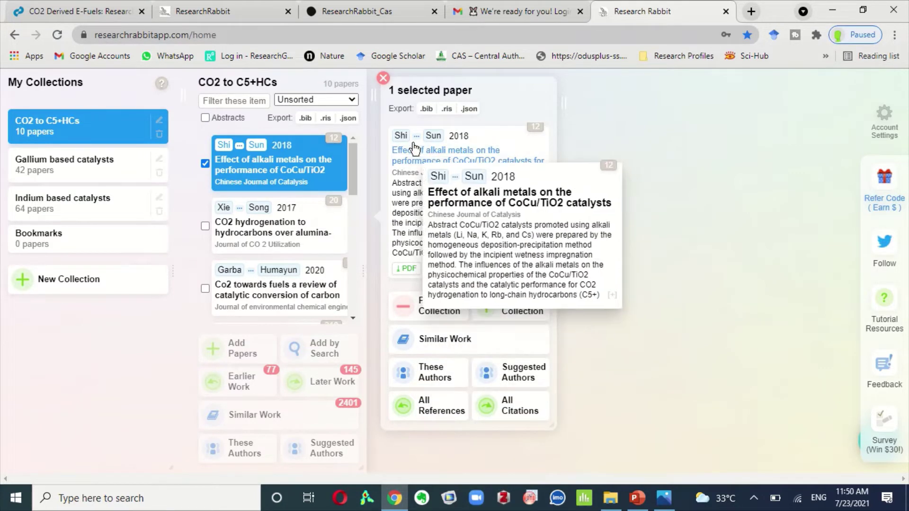
pyautogui.click(383, 79)
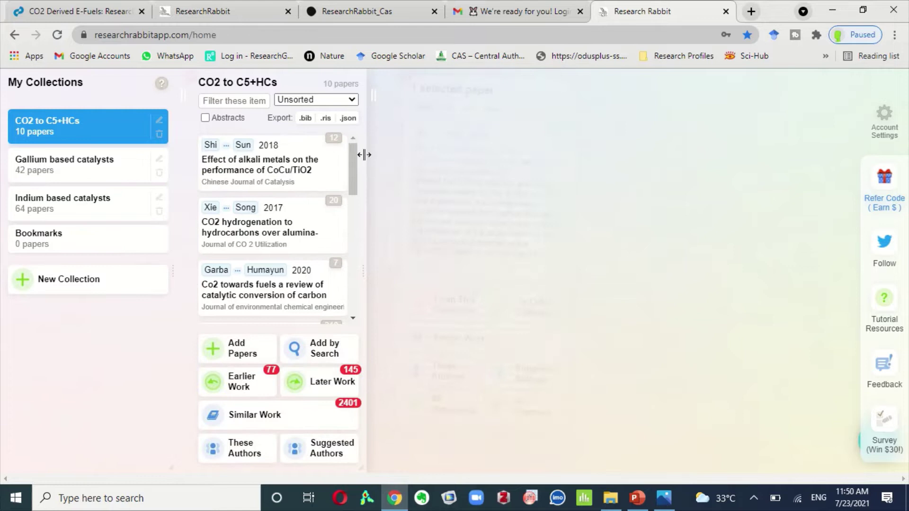
# Show Similar Work for the collection: 300 papers and a network graph linking 50 papers.
pyautogui.moveTo(356, 170); pyautogui.dragTo(357, 196)
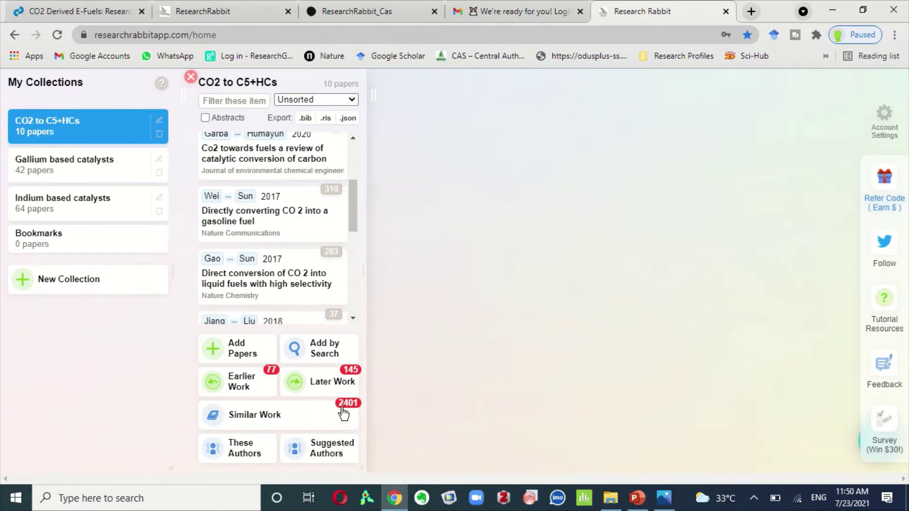
pyautogui.click(287, 415)
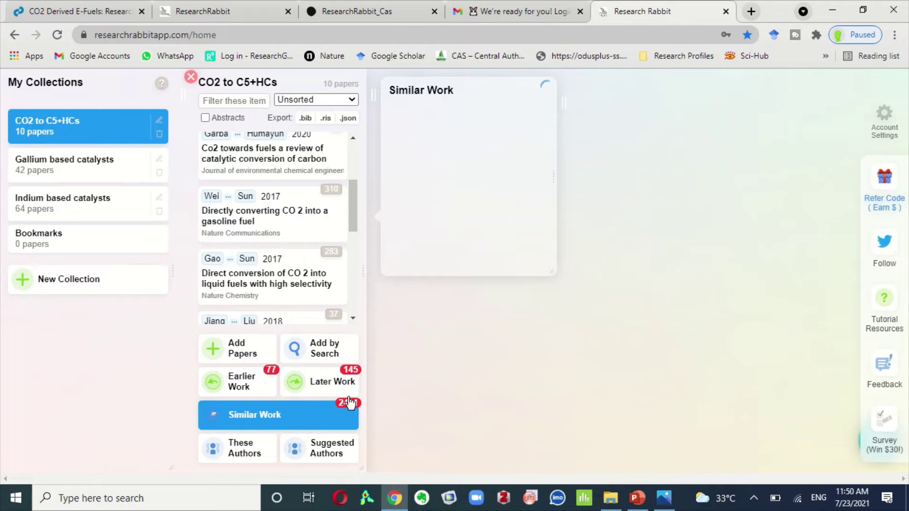
pyautogui.moveTo(438, 195)
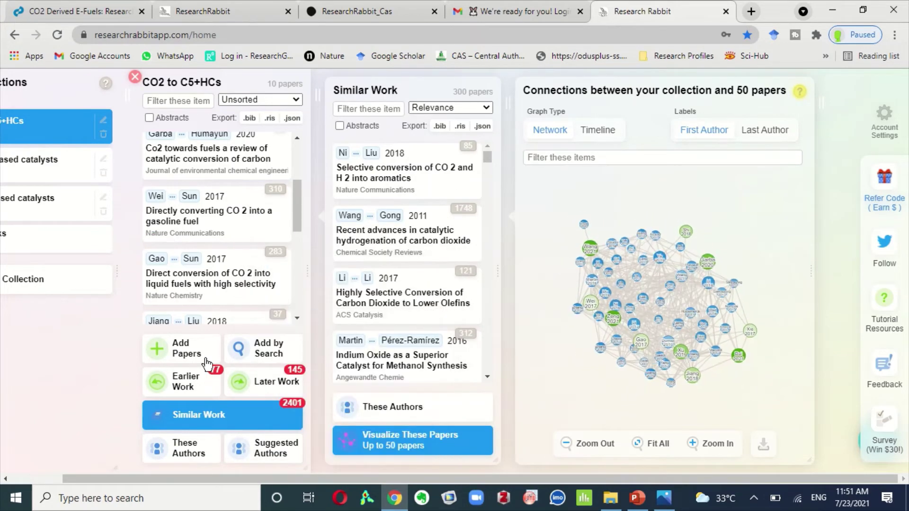
pyautogui.moveTo(348, 254)
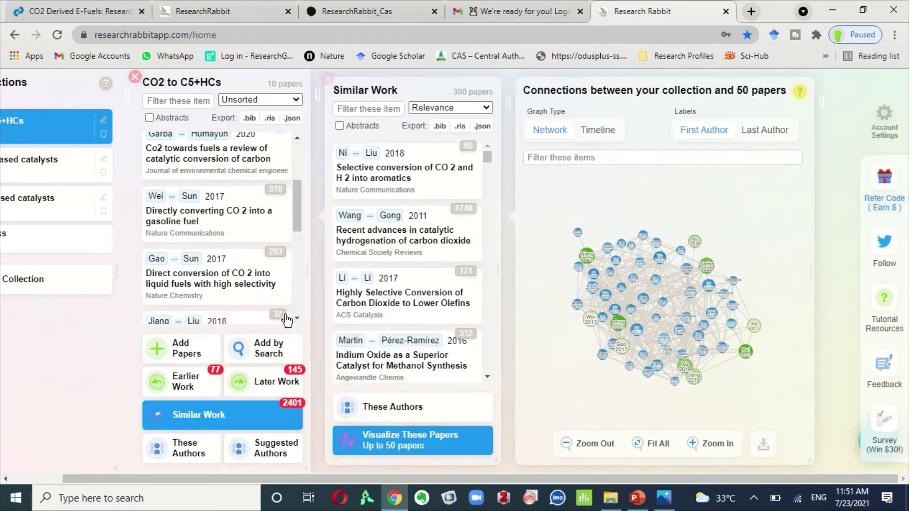
pyautogui.moveTo(416, 227)
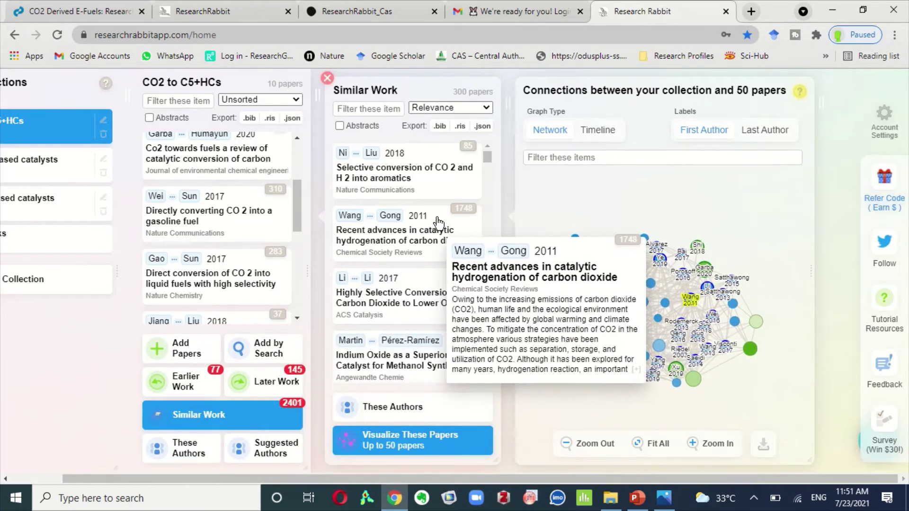
pyautogui.moveTo(421, 301)
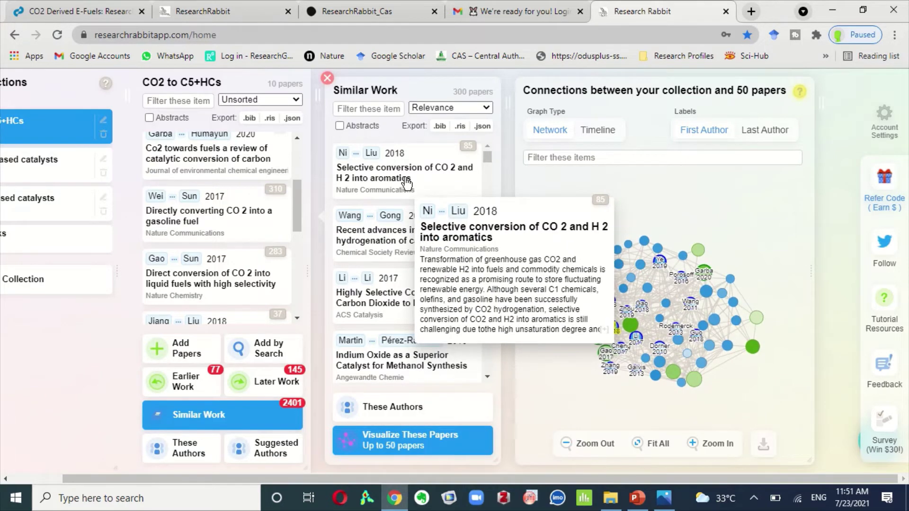
# Add the 2018 'Selective conversion of CO2 and H2 into aromatics' paper to the collection.
pyautogui.click(406, 182)
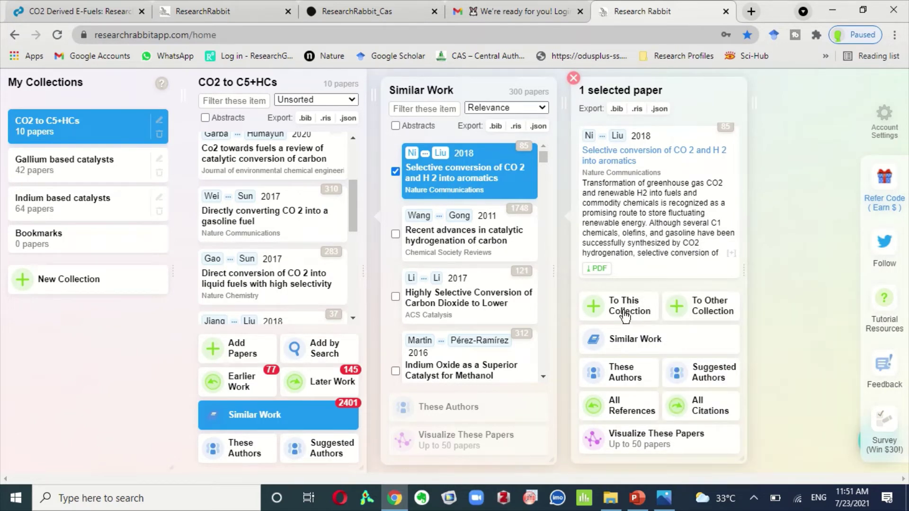
pyautogui.click(624, 312)
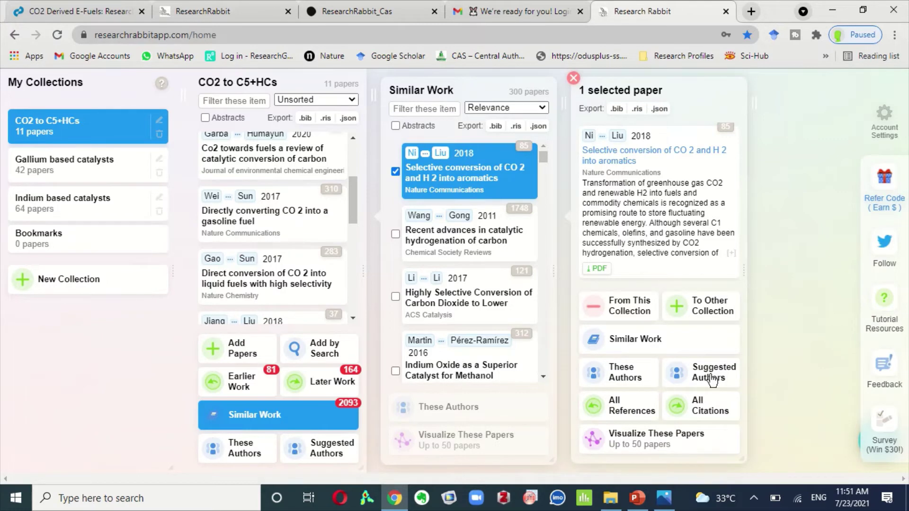
# List the aromatics paper's 7 authors, Zhiyang Chen to Yong Liu, and rearrange their connections graph.
pyautogui.click(628, 379)
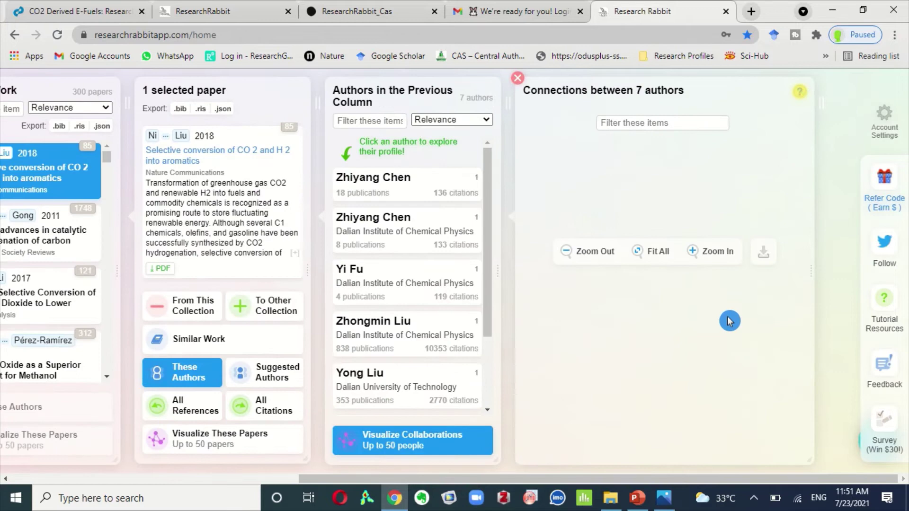
pyautogui.moveTo(429, 197)
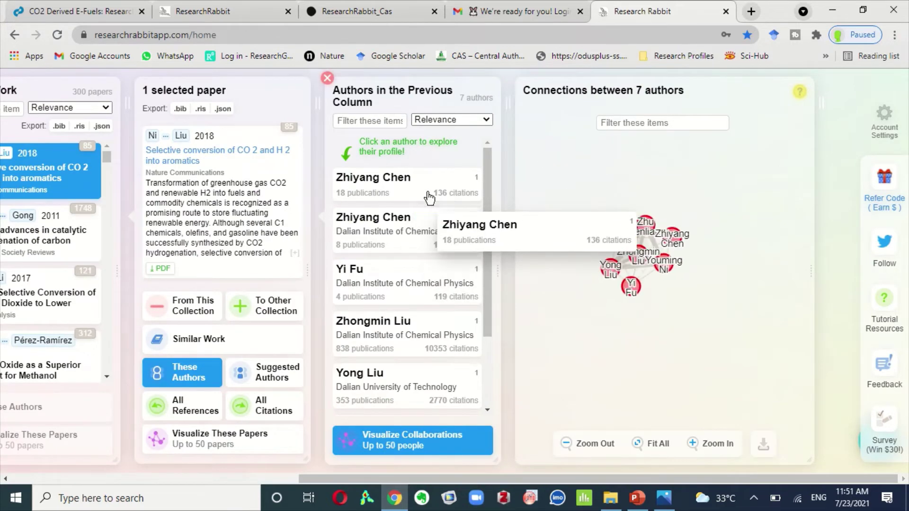
pyautogui.moveTo(595, 245)
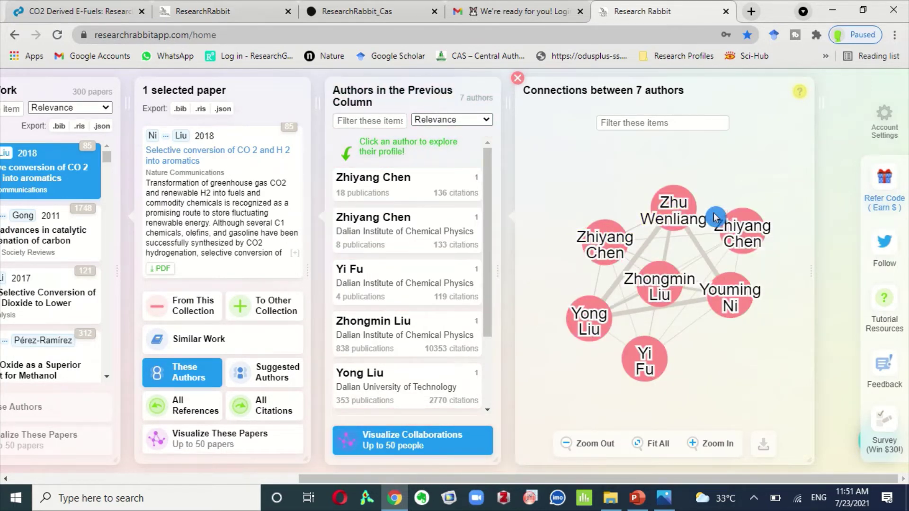
pyautogui.moveTo(671, 209)
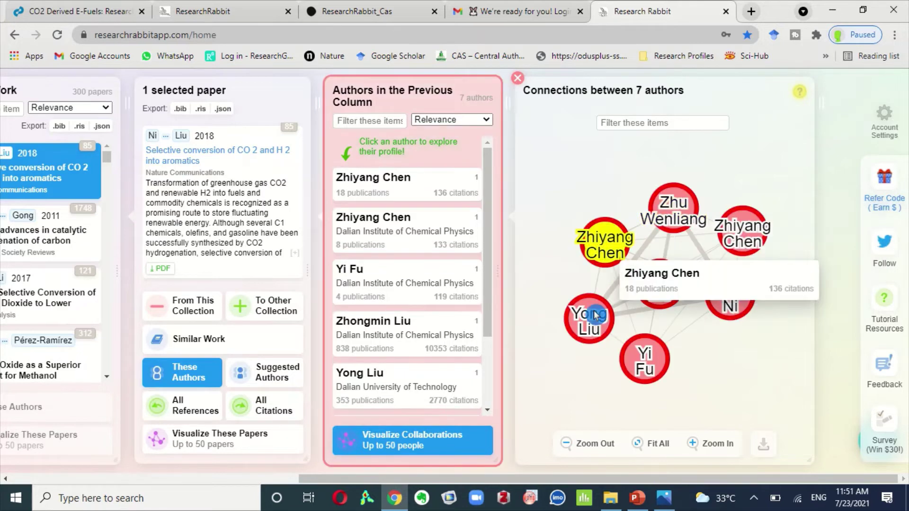
pyautogui.moveTo(591, 329)
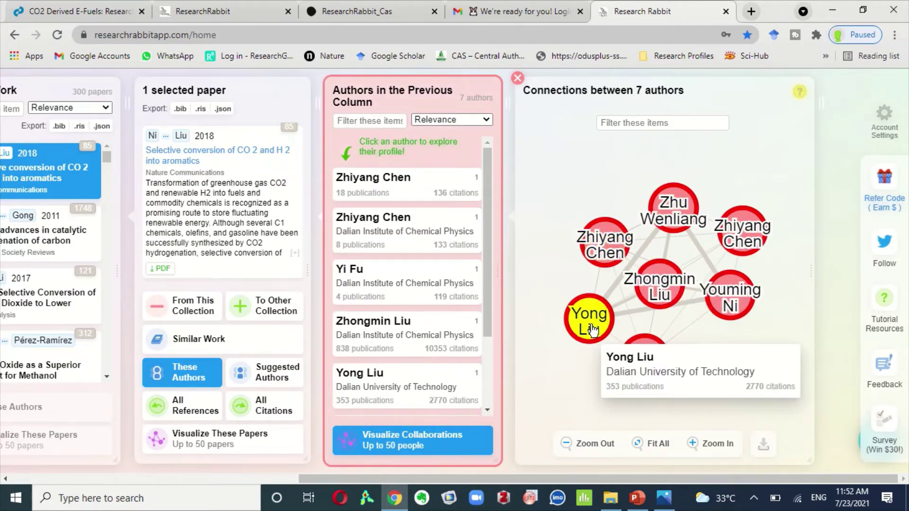
pyautogui.moveTo(592, 329); pyautogui.dragTo(541, 161)
pyautogui.moveTo(599, 191)
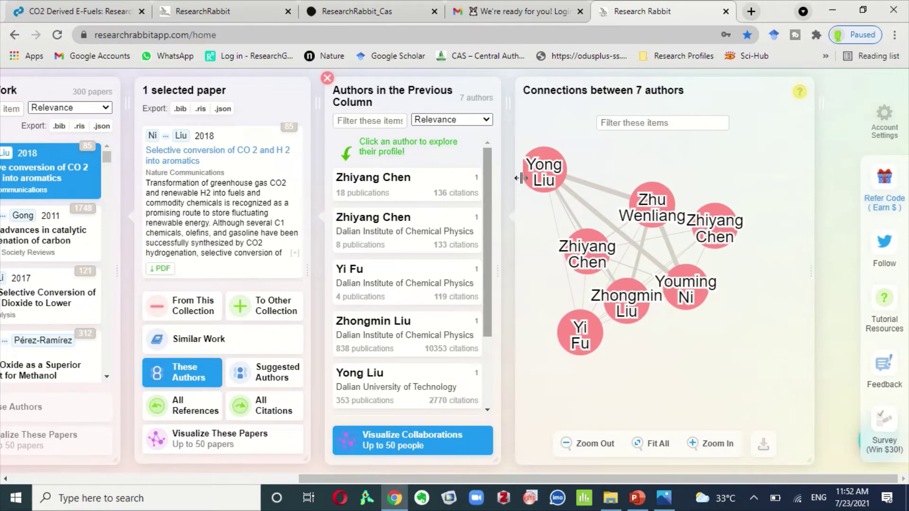
pyautogui.moveTo(347, 203)
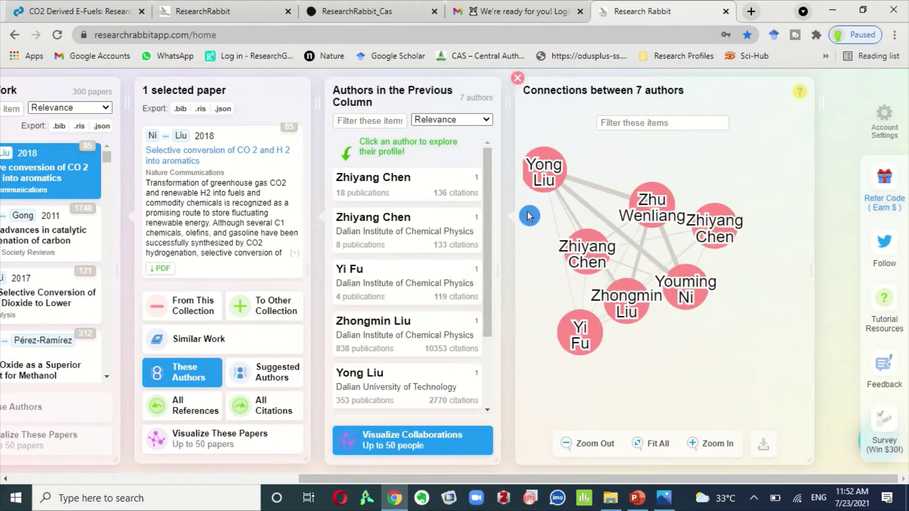
# Scroll the ResearchRabbit page back to the left.
pyautogui.click(462, 158)
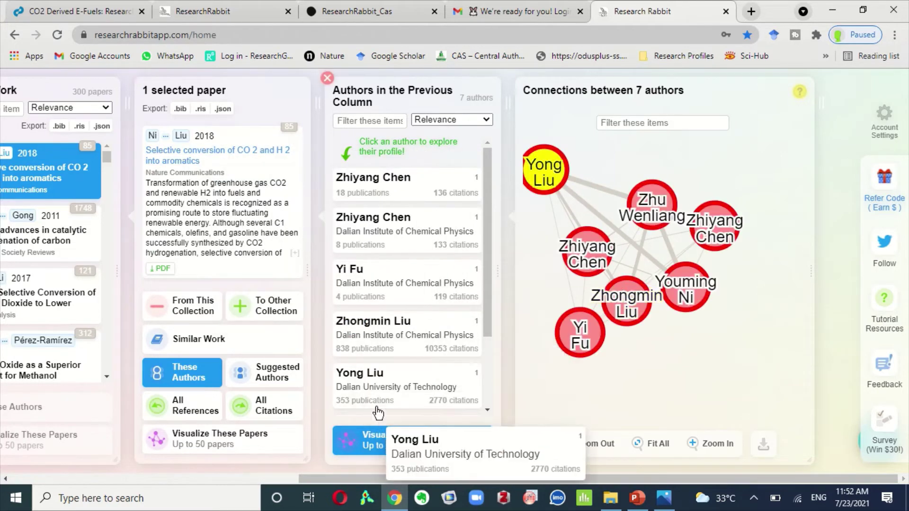
pyautogui.click(416, 480)
pyautogui.moveTo(416, 482); pyautogui.dragTo(267, 467)
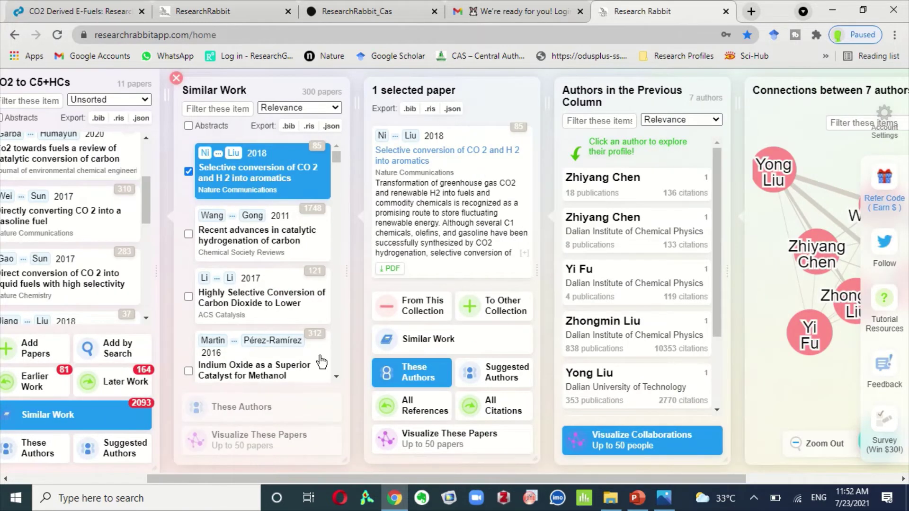
# Export the CO2 to C5+HCs collection's references in BibTeX (.bib) format.
pyautogui.click(313, 480)
pyautogui.moveTo(313, 480); pyautogui.dragTo(223, 478)
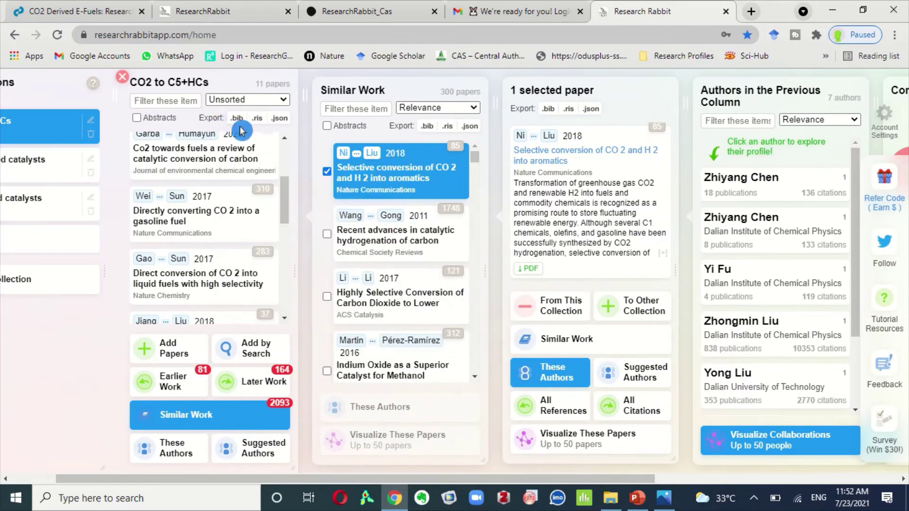
pyautogui.click(280, 129)
pyautogui.click(228, 124)
pyautogui.moveTo(259, 180)
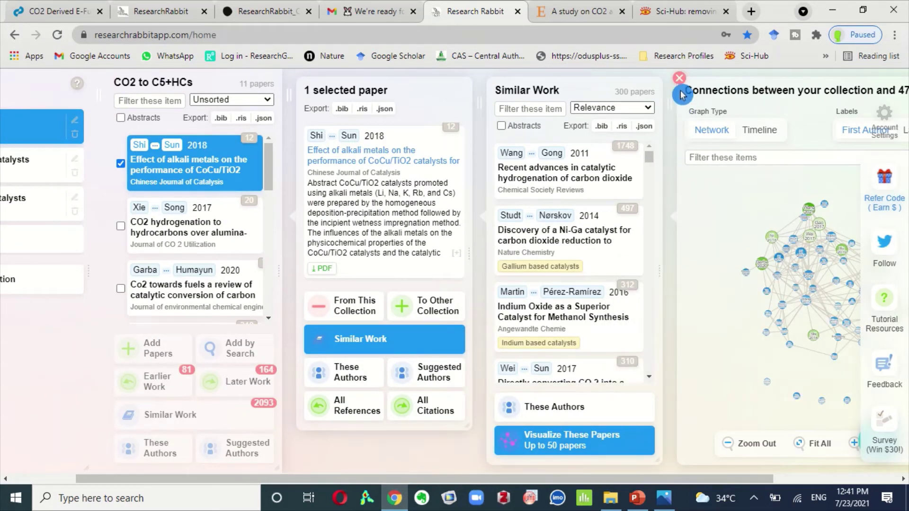
# Close the Connections, Similar Work and 1 selected paper columns in ResearchRabbit.
pyautogui.click(679, 78)
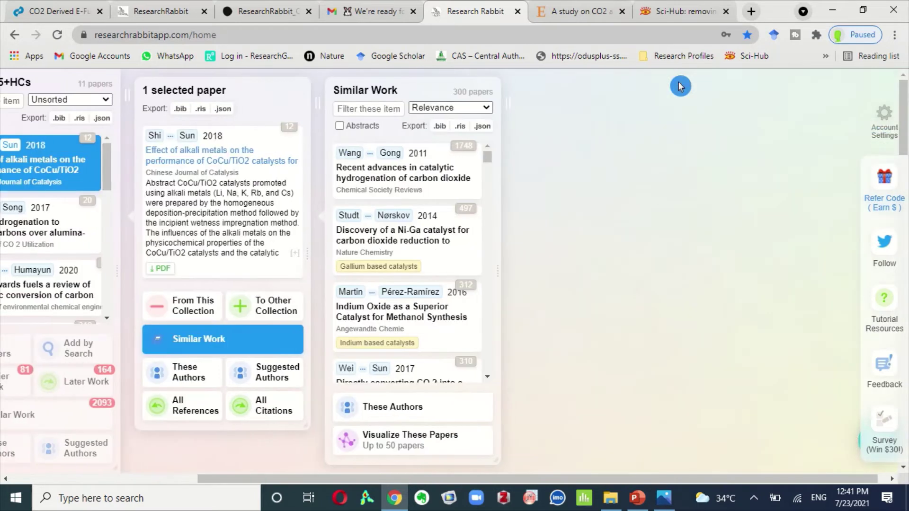
pyautogui.click(574, 78)
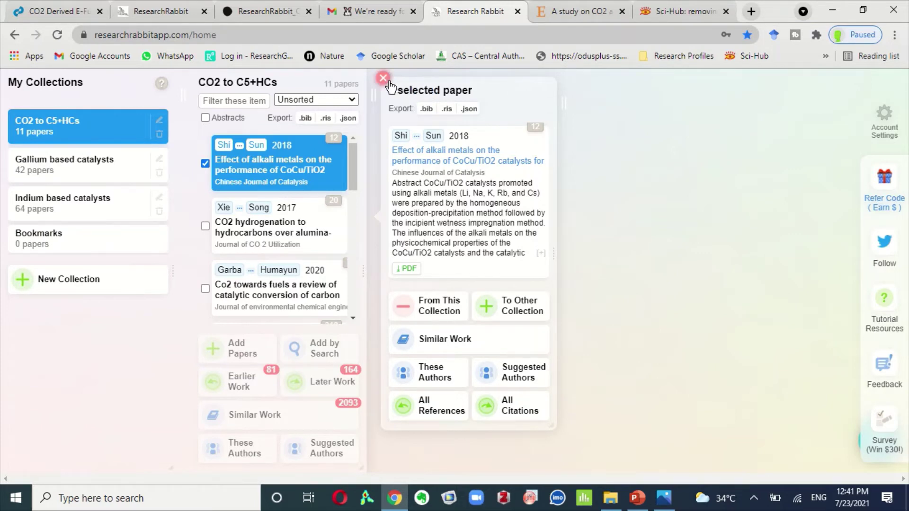
pyautogui.click(383, 79)
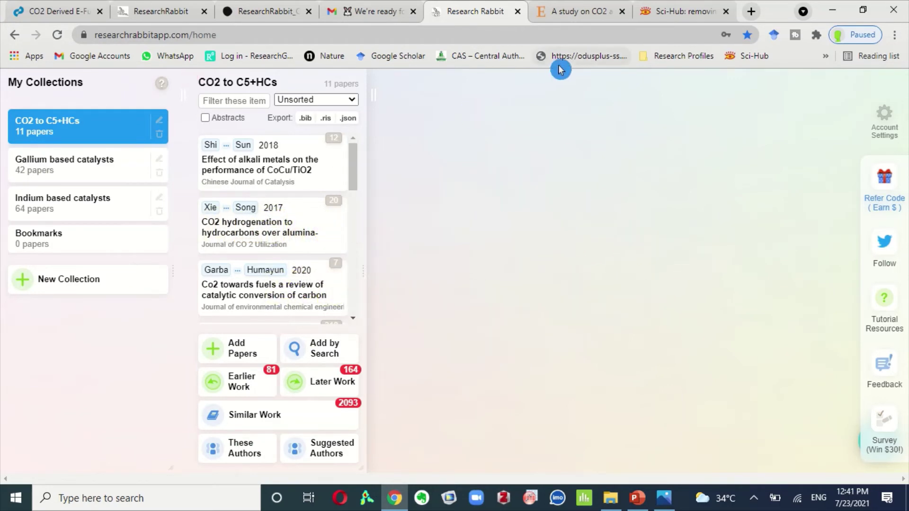
pyautogui.click(574, 10)
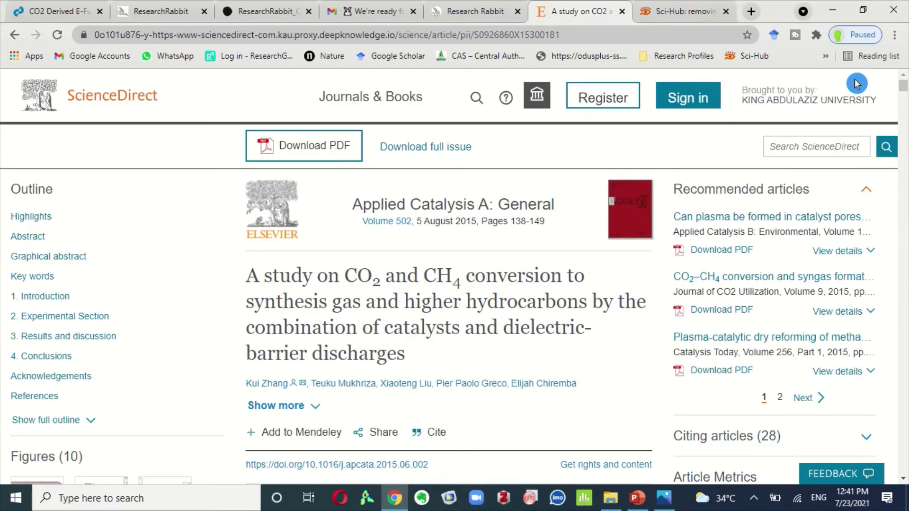
# Switch from the ScienceDirect article to the Sci-Hub page.
pyautogui.click(677, 10)
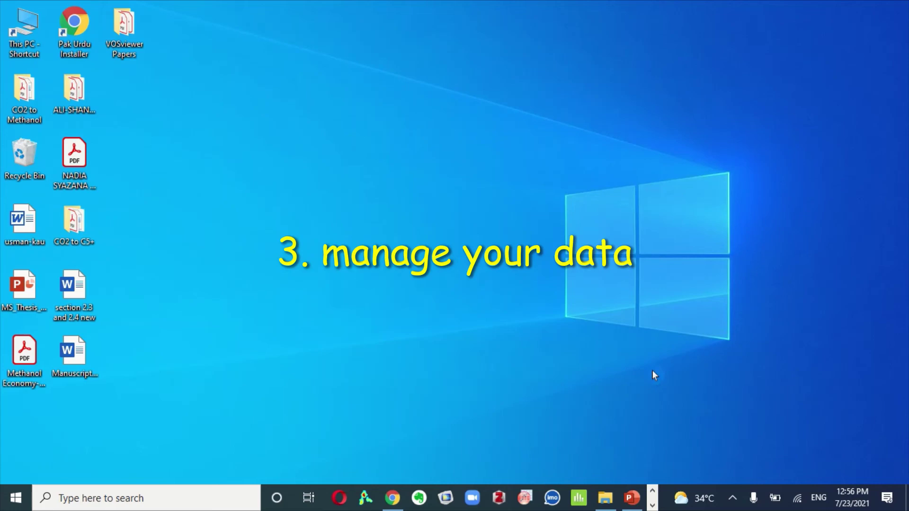
# Open File Explorer from the taskbar to reach the CO2 to C5+ folder.
pyautogui.click(605, 496)
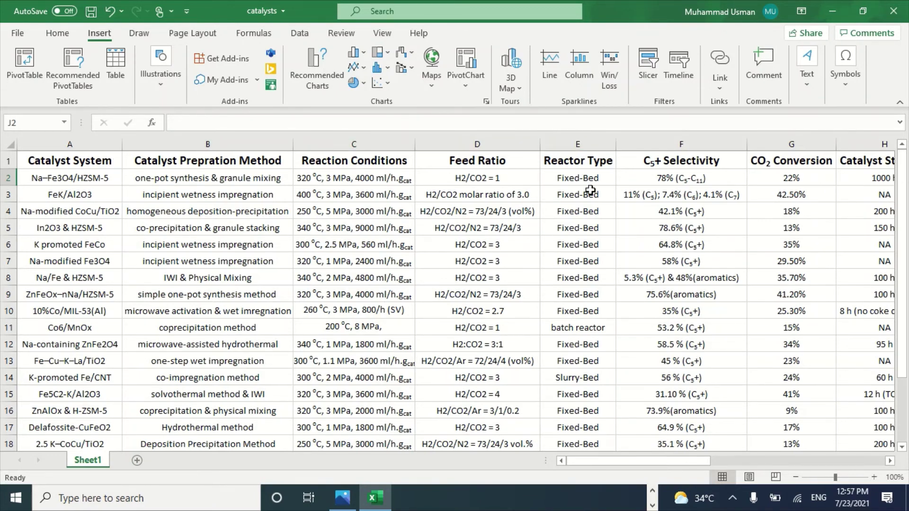
# Select the empty Pdf. cell J2 and bring up the Insert Hyperlink dialog.
pyautogui.click(664, 464)
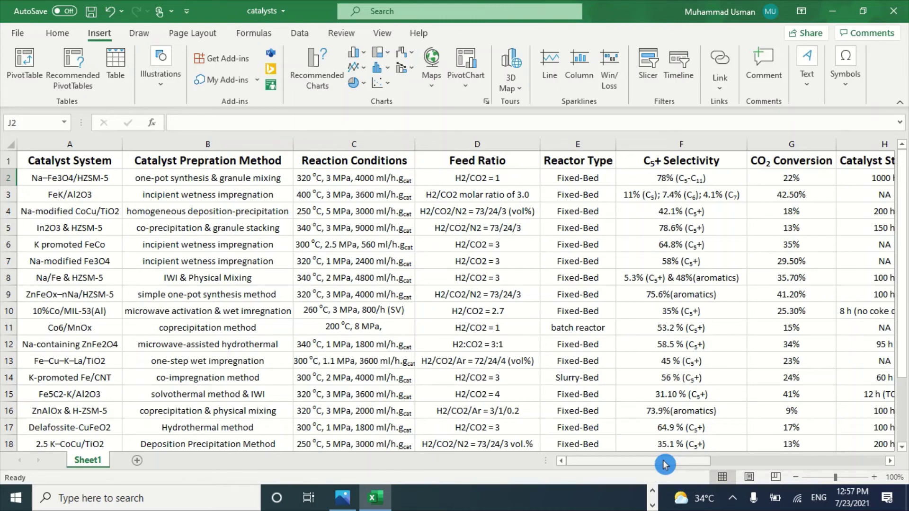
pyautogui.moveTo(665, 465); pyautogui.dragTo(781, 452)
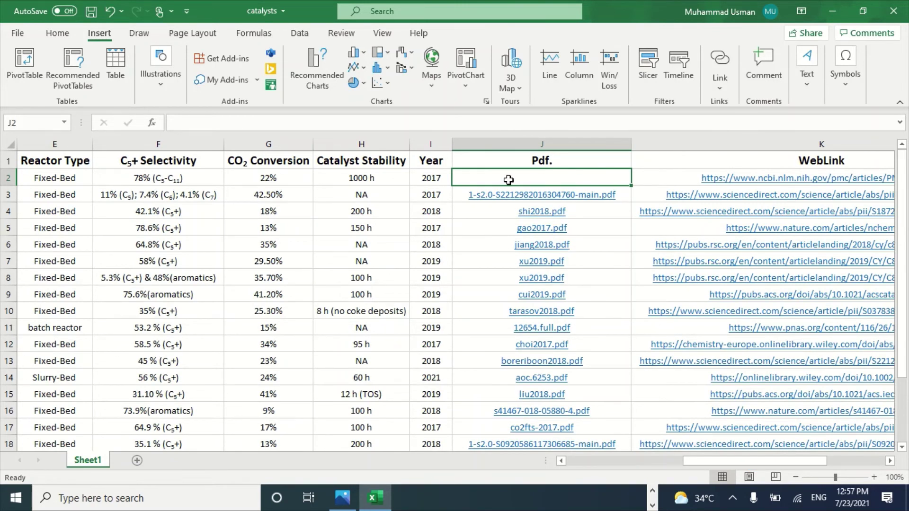
pyautogui.click(192, 67)
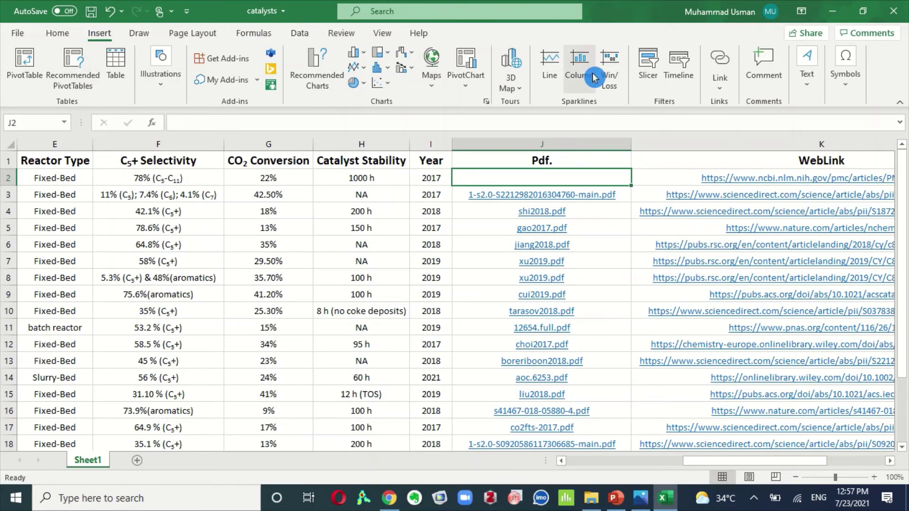
pyautogui.click(714, 86)
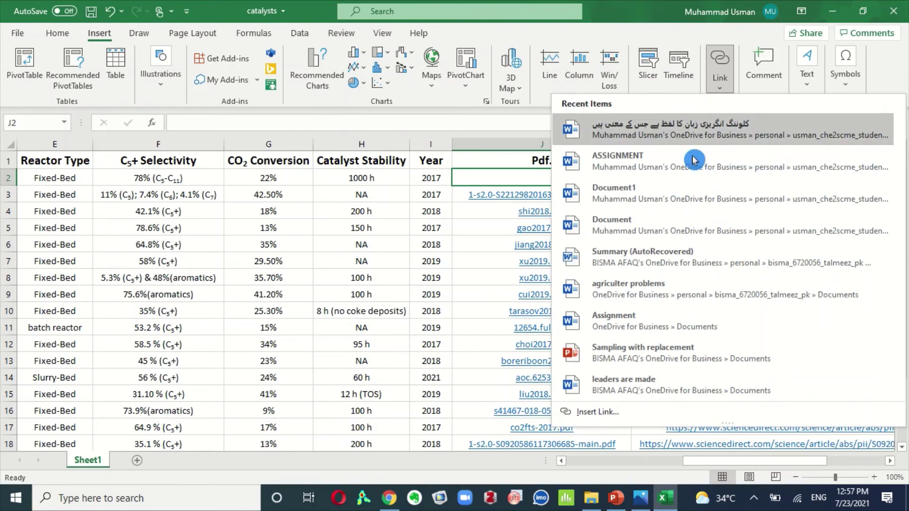
pyautogui.click(623, 415)
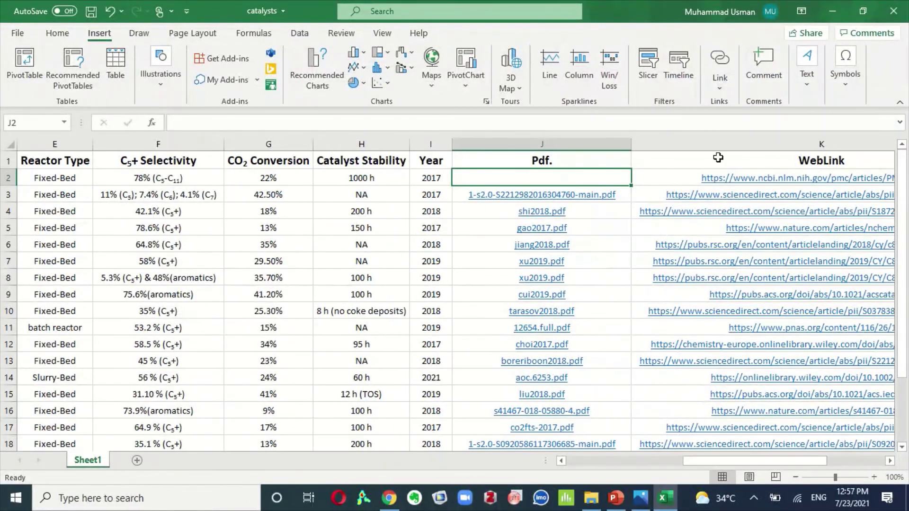
pyautogui.click(719, 86)
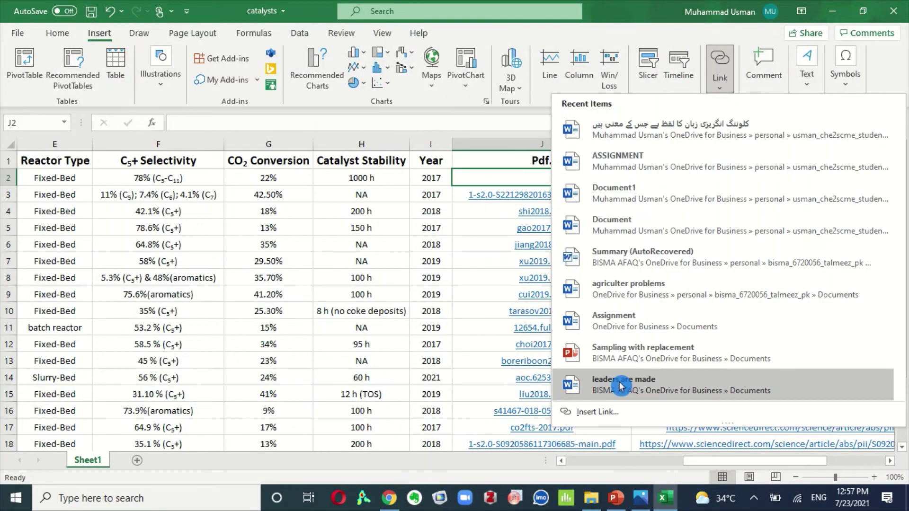
pyautogui.click(615, 411)
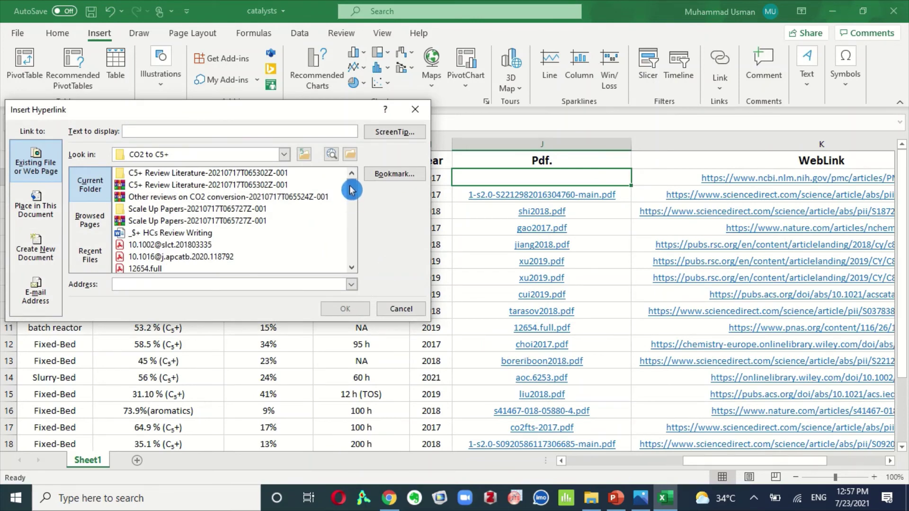
# Link cell J2 to choi2017.pdf from the CO2 to C5+ folder's file list.
pyautogui.click(350, 209)
pyautogui.moveTo(351, 209); pyautogui.dragTo(350, 223)
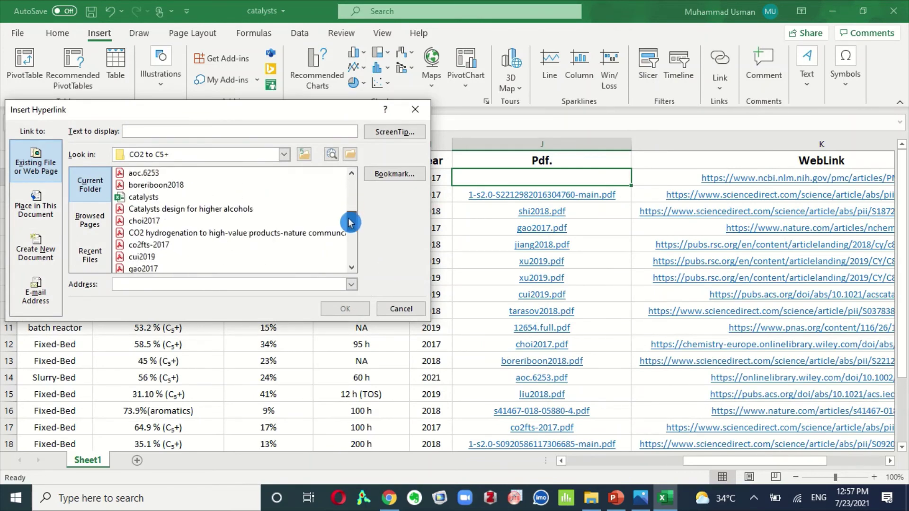
pyautogui.click(160, 185)
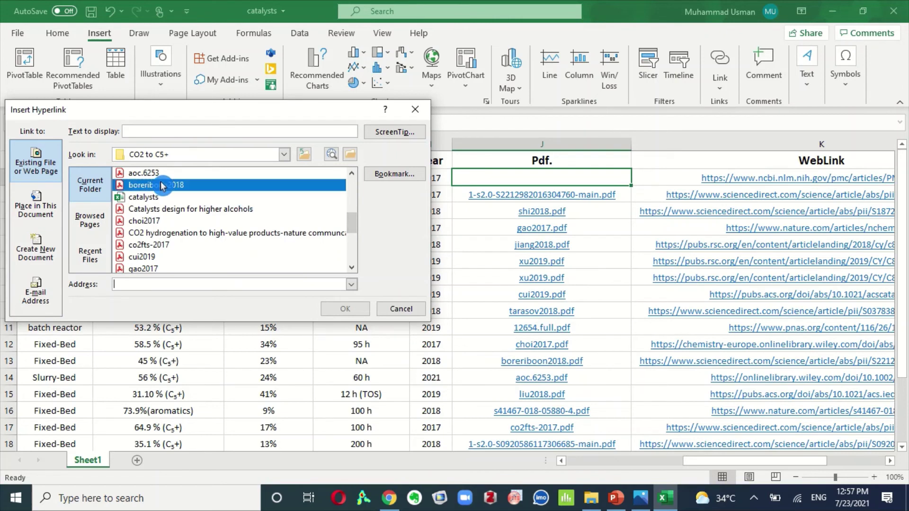
pyautogui.click(163, 221)
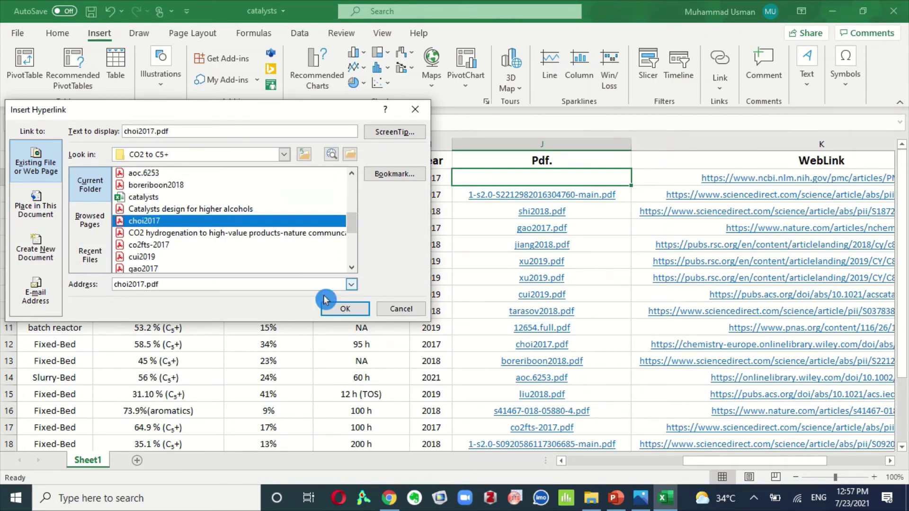
pyautogui.click(346, 308)
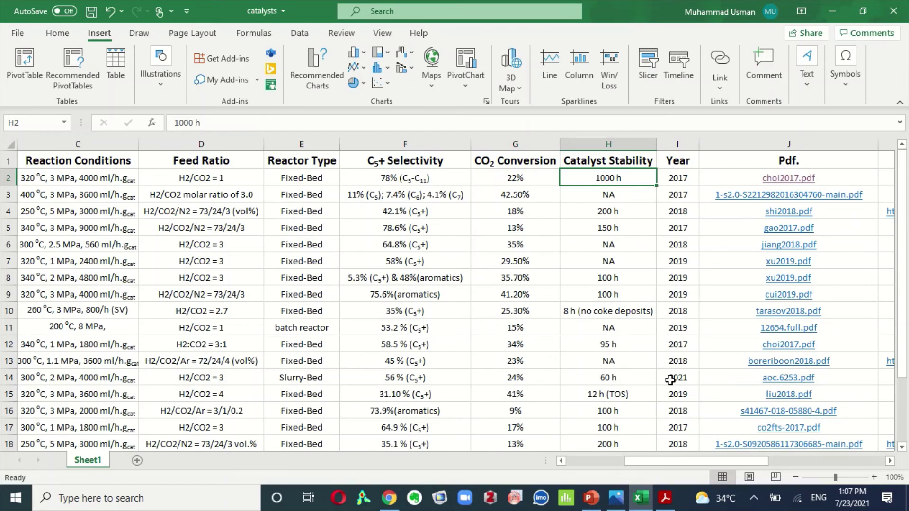
pyautogui.moveTo(694, 468); pyautogui.dragTo(787, 458)
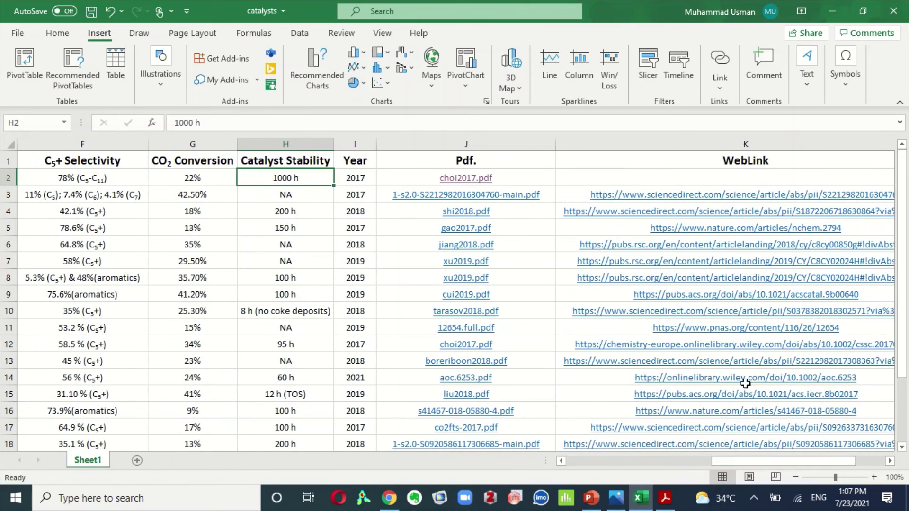
pyautogui.click(672, 178)
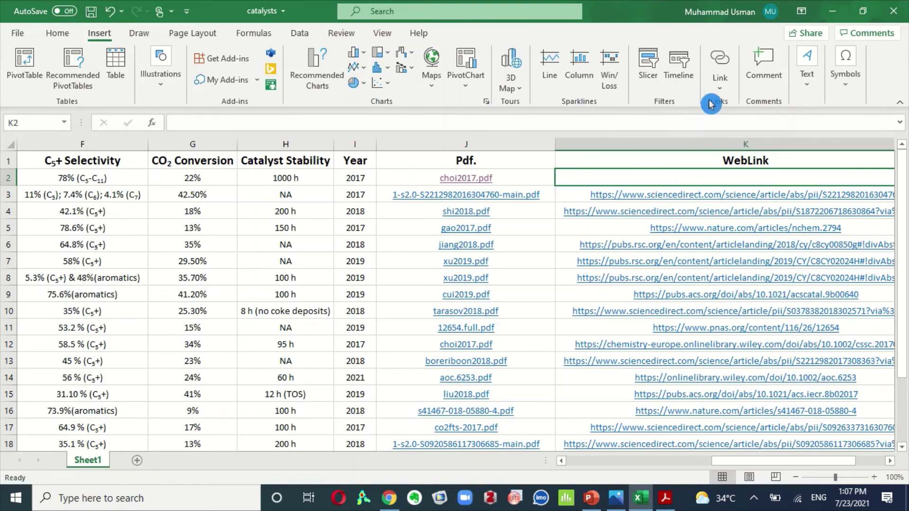
pyautogui.click(719, 88)
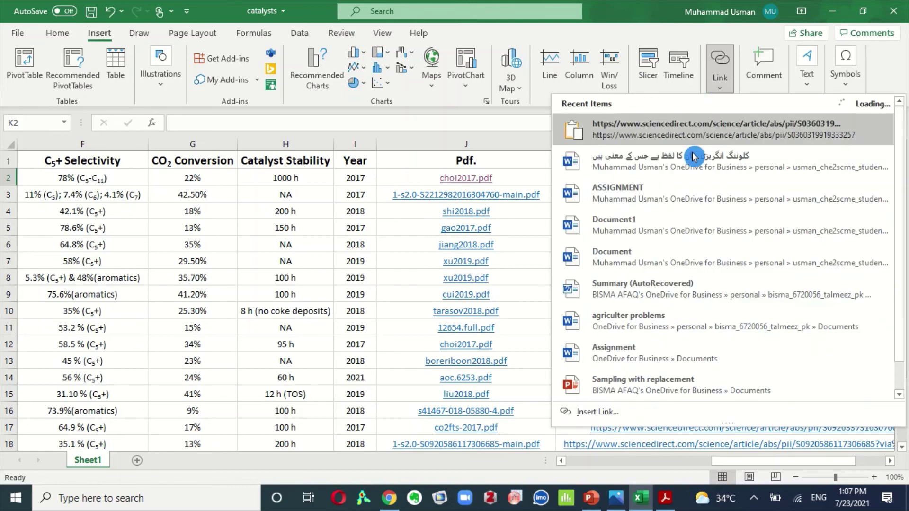
pyautogui.click(635, 411)
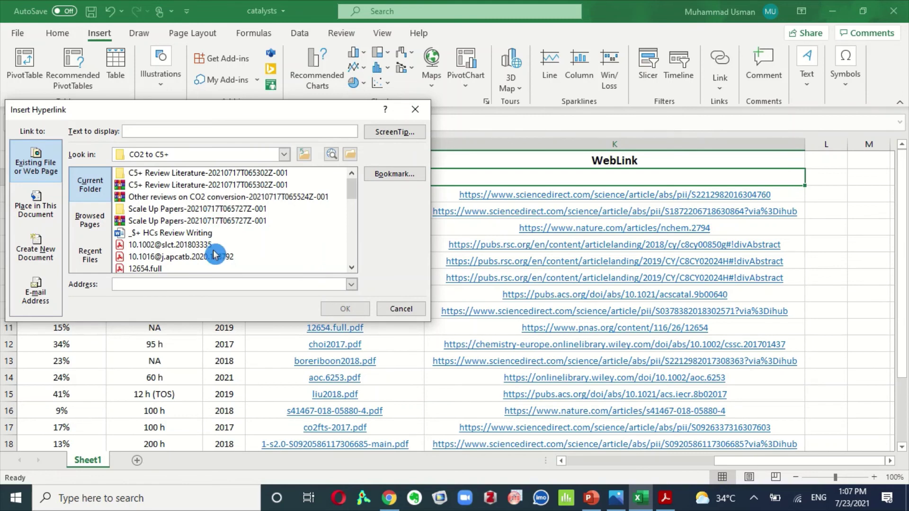
pyautogui.click(173, 286)
pyautogui.hotkey('ctrl', 'v')
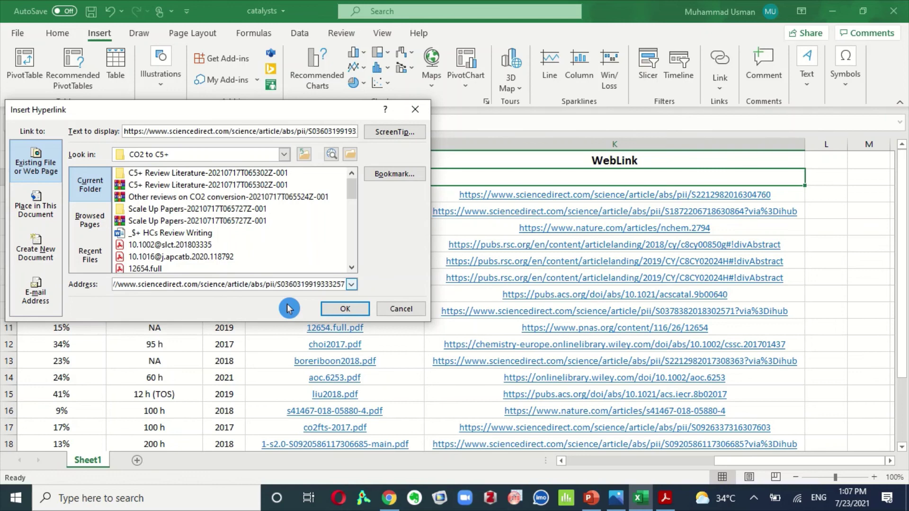
pyautogui.click(342, 309)
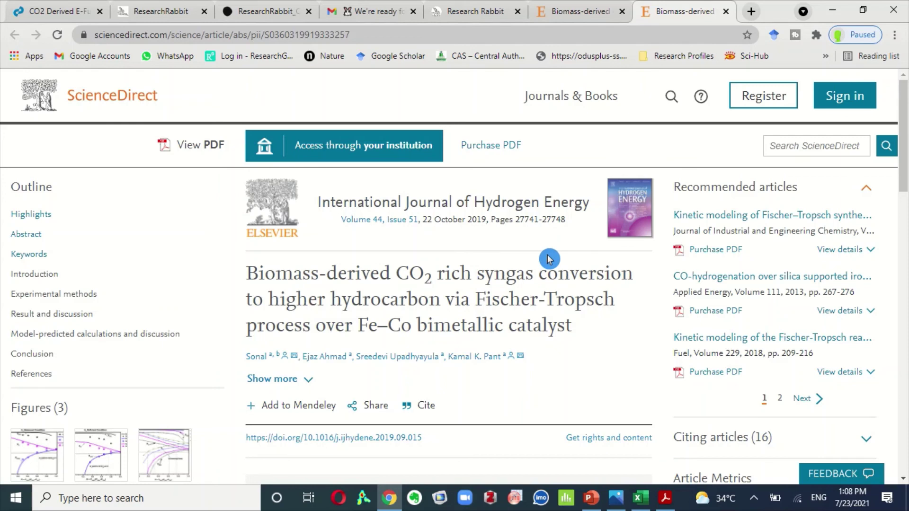
# Minimise Chrome after checking the K2 link to return to the catalysts sheet.
pyautogui.click(837, 17)
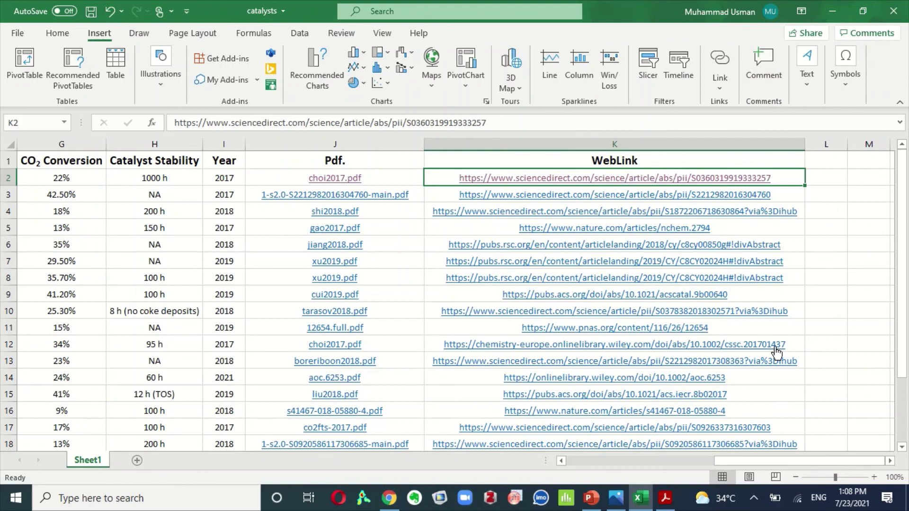